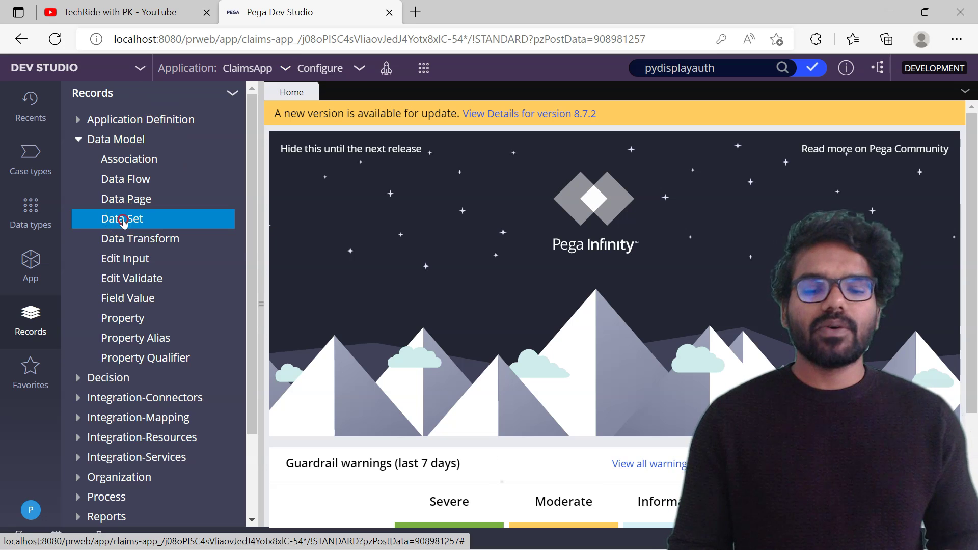
Start a new data set record of type Database Table labelled "Claims Request".
left_click(128, 238)
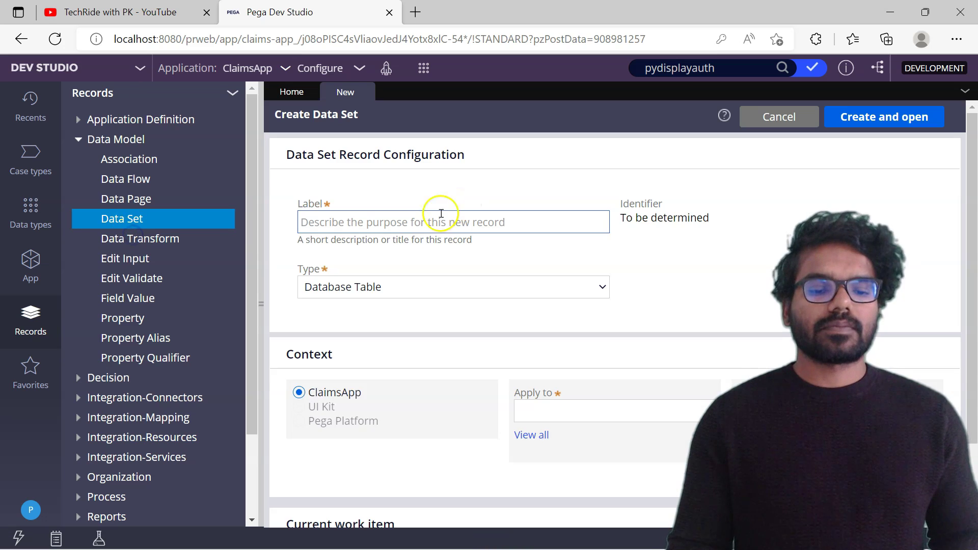
left_click(533, 306)
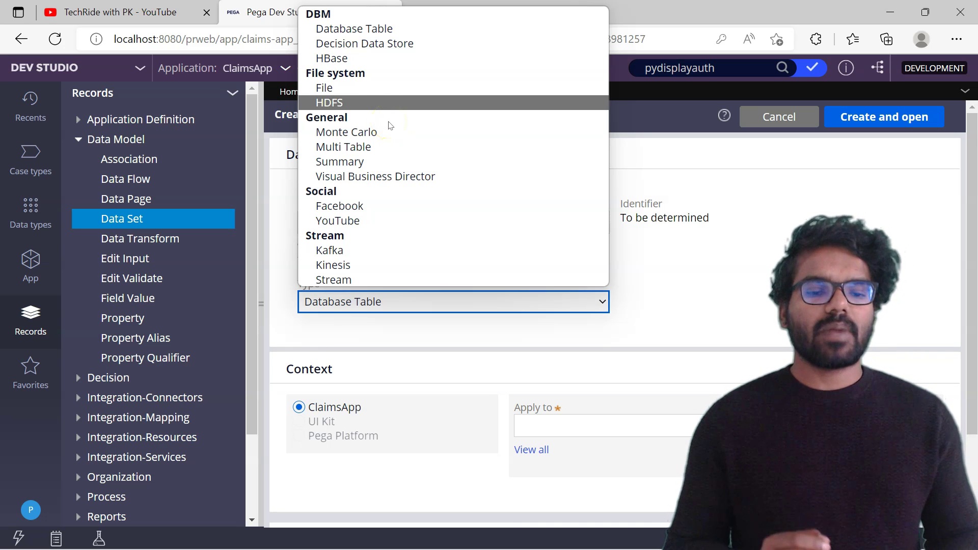
left_click(352, 29)
left_click(663, 266)
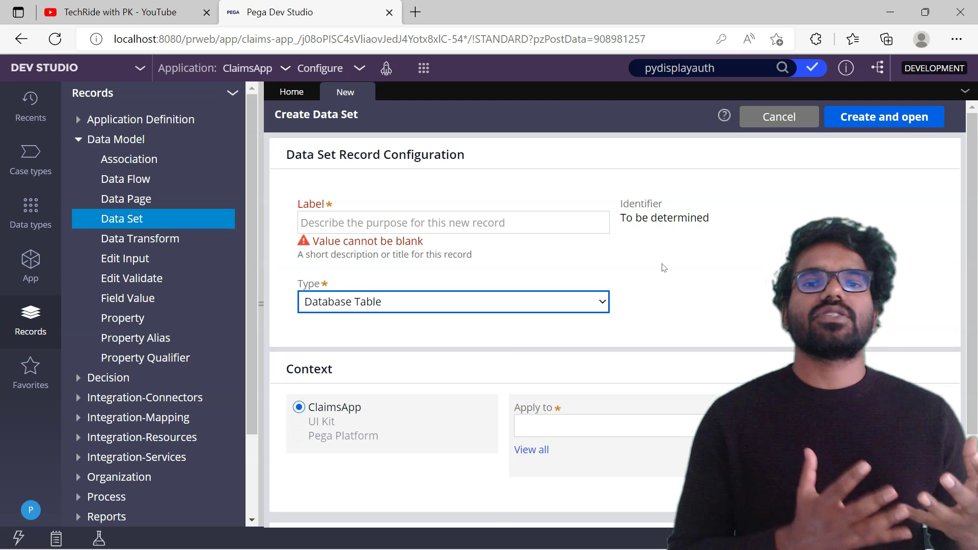
left_click(480, 223)
type("Claims Request")
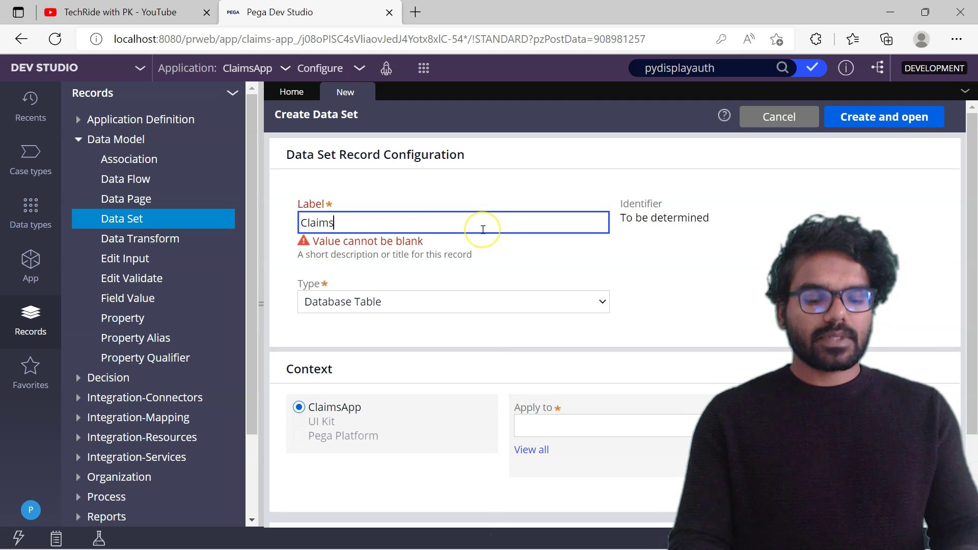
left_click(701, 273)
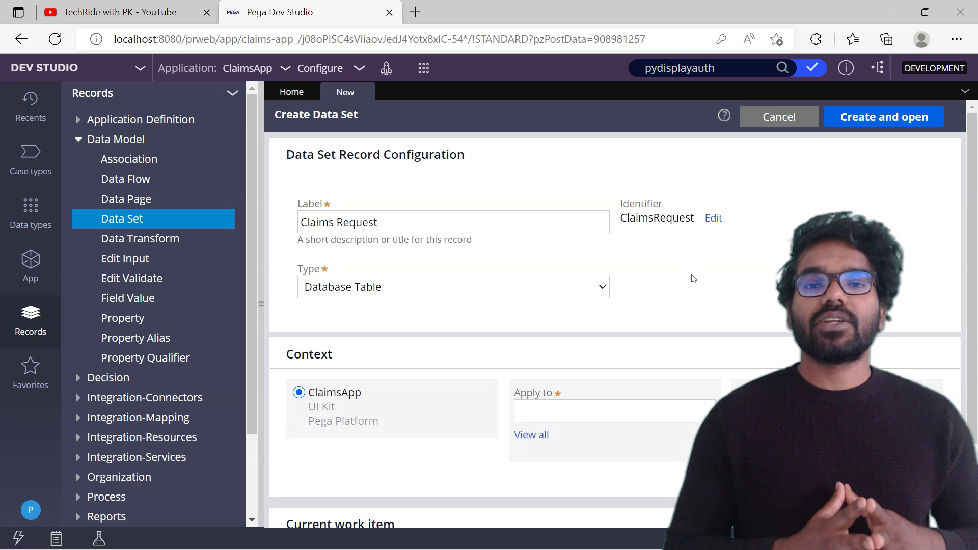
left_click(686, 279)
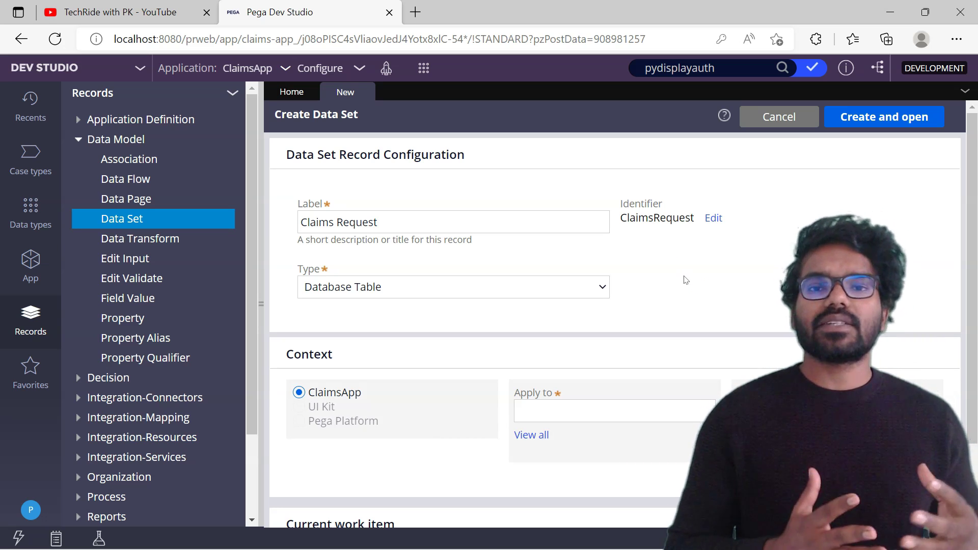
left_click(686, 280)
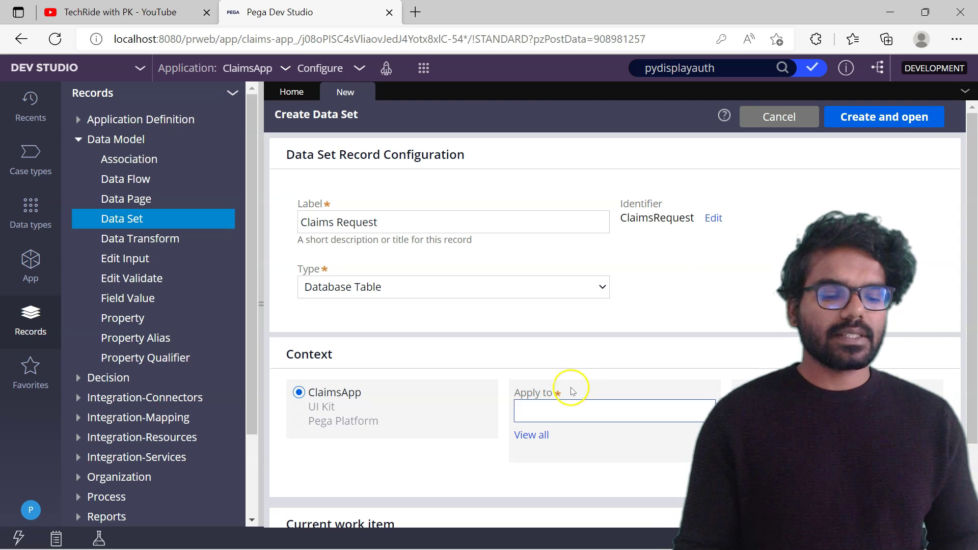
Apply the new data set to the Alife-ClaimsApp-Work-ClaimsRequest class, then create and open it.
left_click(549, 410)
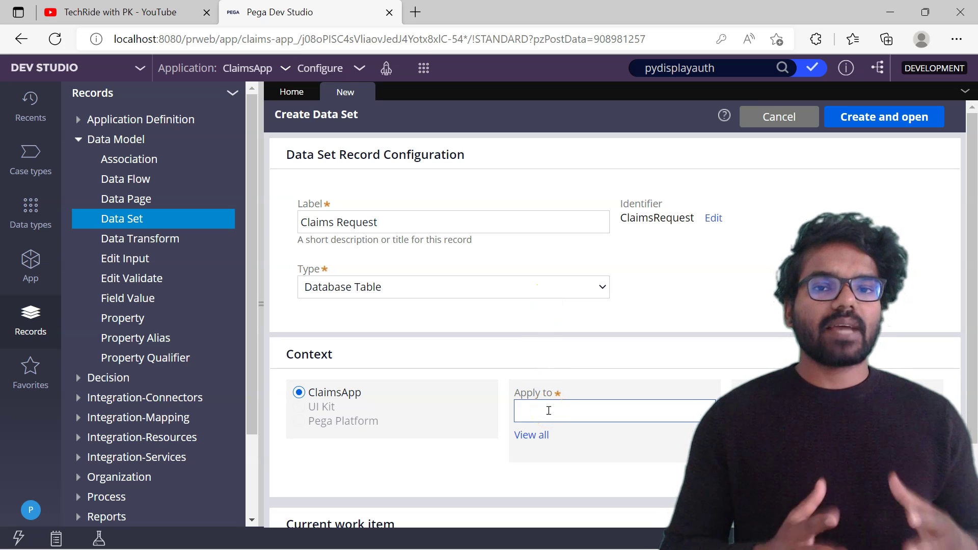
scroll(549, 411, "down", 1)
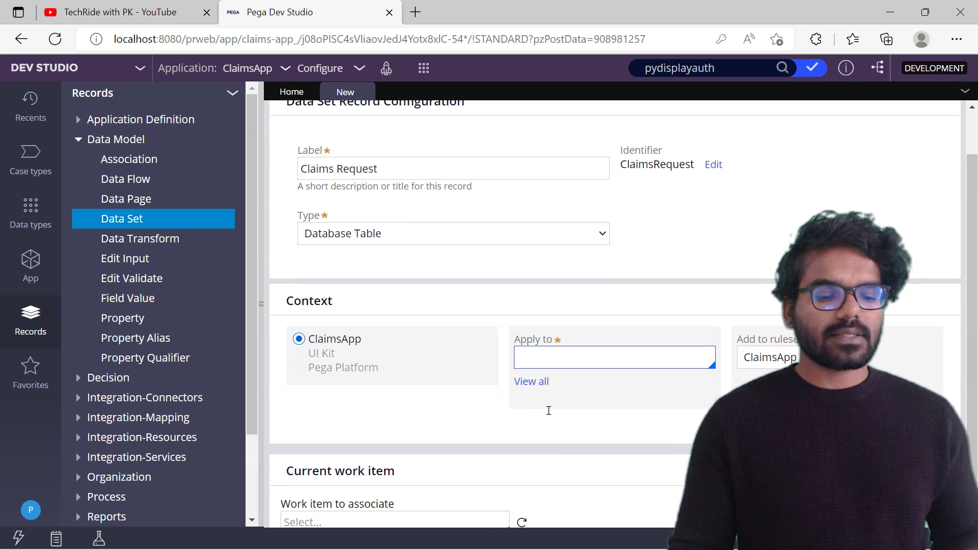
left_click(560, 361)
left_click(560, 406)
scroll(873, 123, "up", 1)
left_click(873, 122)
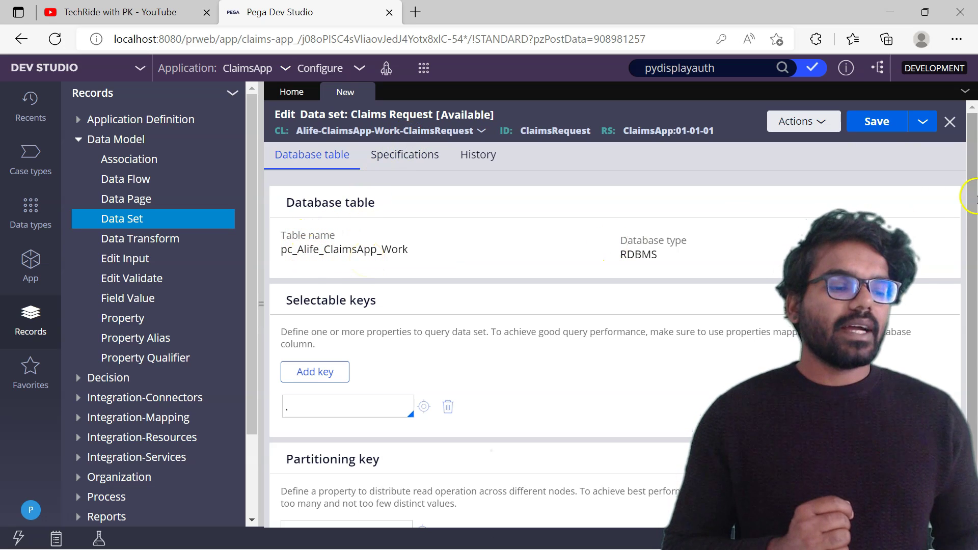
Open the data set's class record and, from it, the Alife-ClaimsApp-Work class group with its key definitions.
scroll(974, 249, "down", 1)
scroll(974, 214, "up", 1)
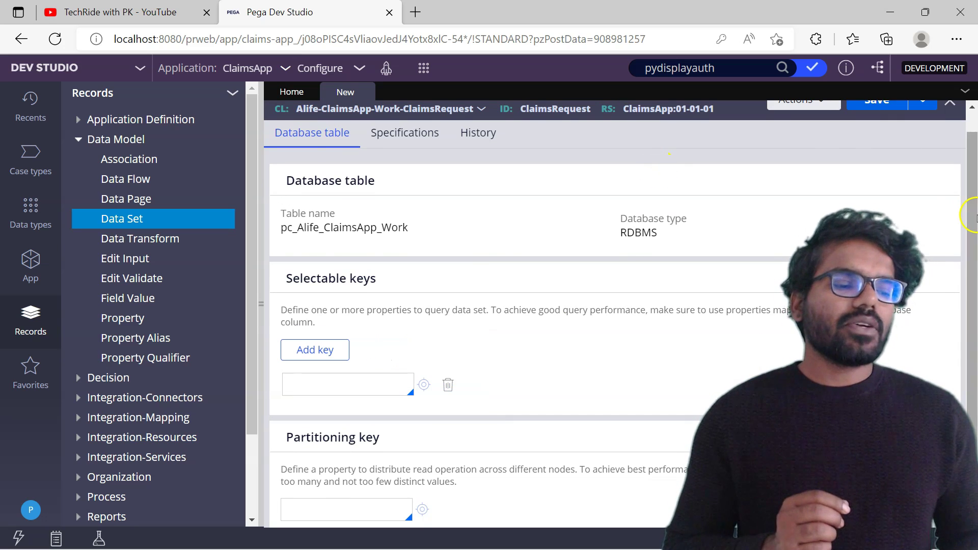
scroll(970, 214, "up", 1)
left_click(482, 131)
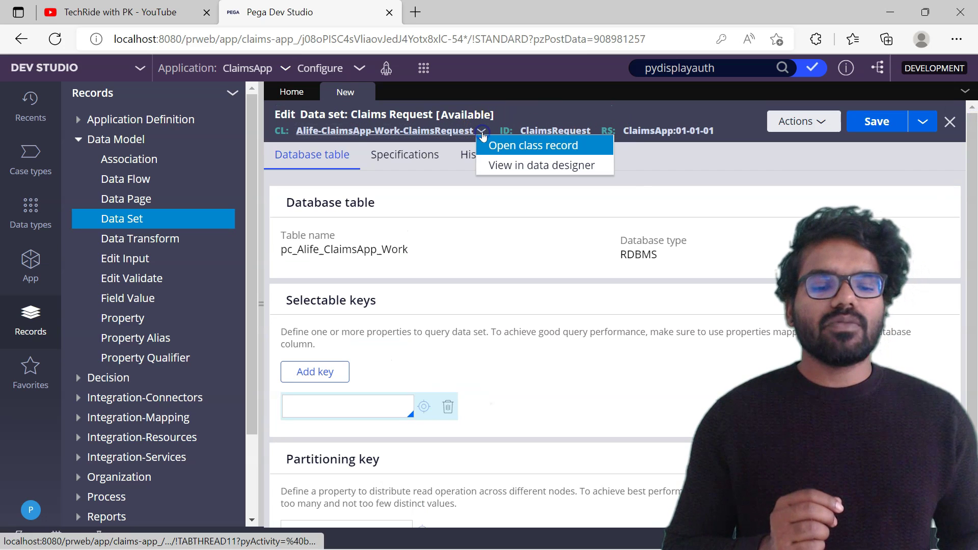
left_click(513, 143)
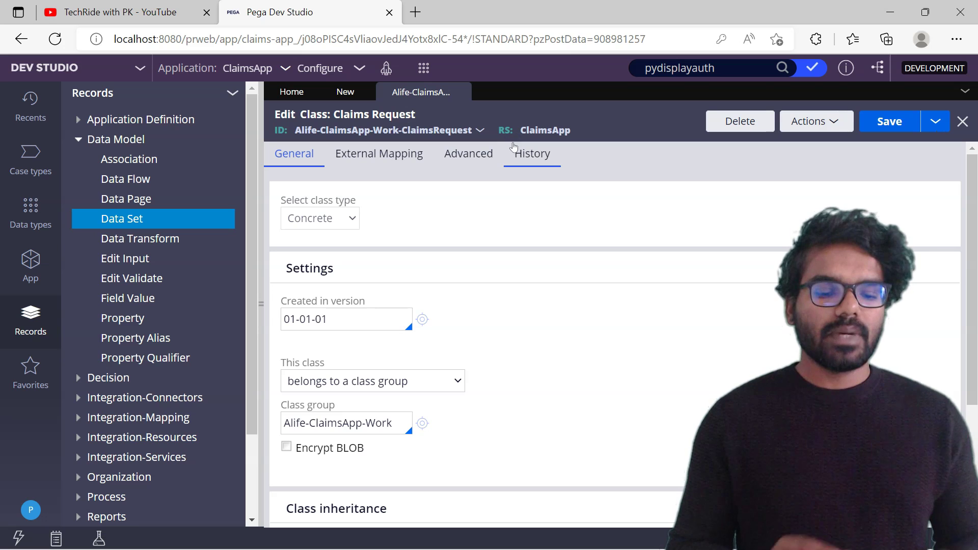
left_click(423, 423)
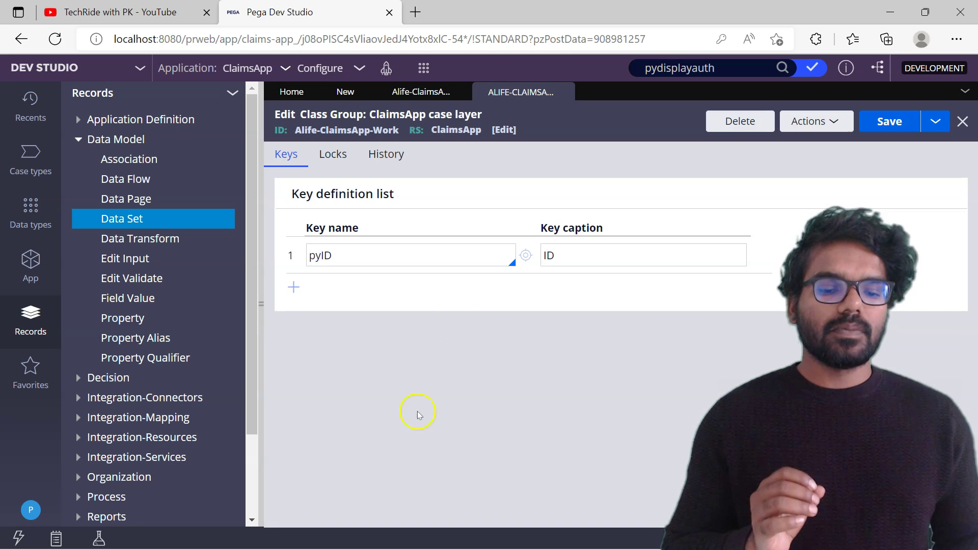
Copy the class group's key name and enter it as .pyID in the Claims Request data set's selectable keys.
double_click(328, 262)
key("ctrl+c")
left_click(346, 92)
left_click(316, 407)
type(".")
key("ctrl+v")
left_click(508, 384)
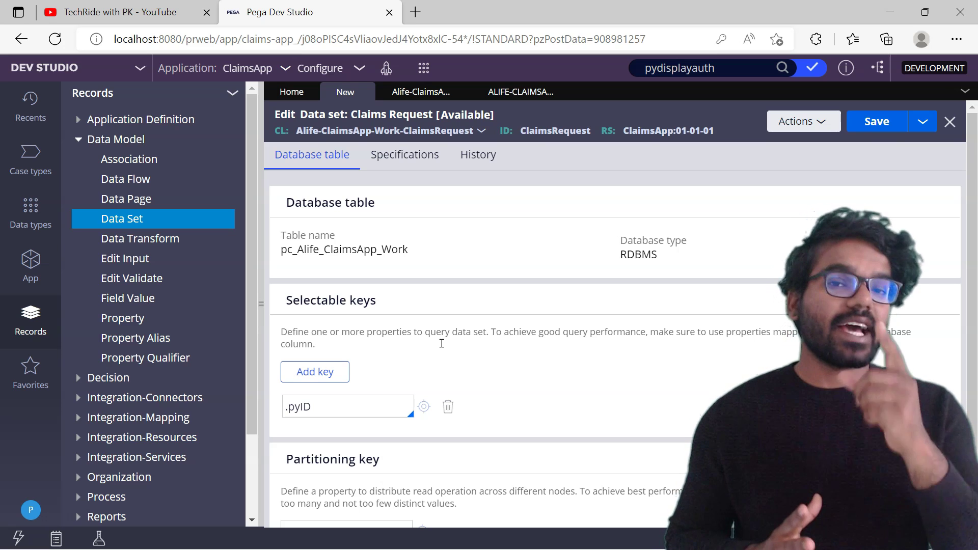
Create and open another Database Table data set labelled "Operator Record", applied to the Data-Admin-Operator-ID class.
left_click(800, 127)
left_click(765, 221)
left_click(439, 223)
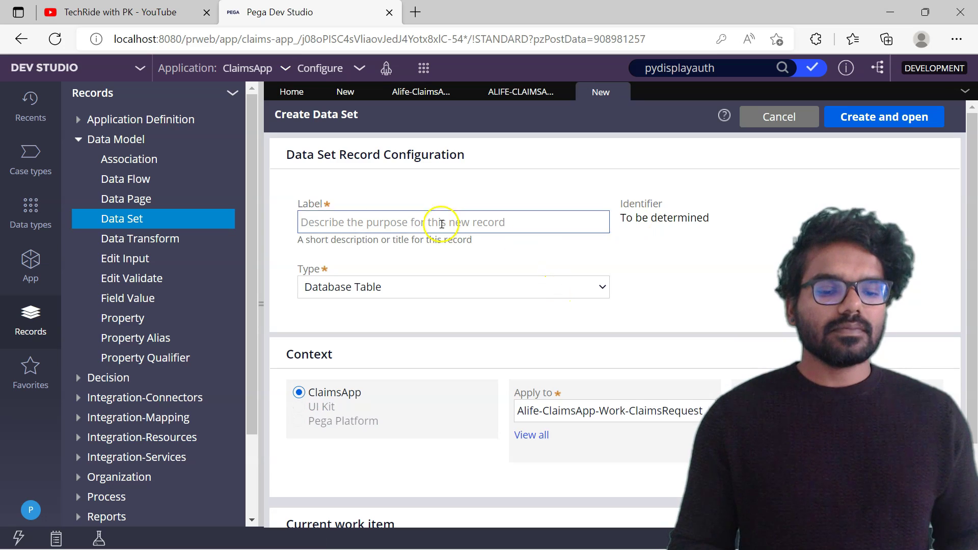
type("Operator Record")
left_click(572, 413)
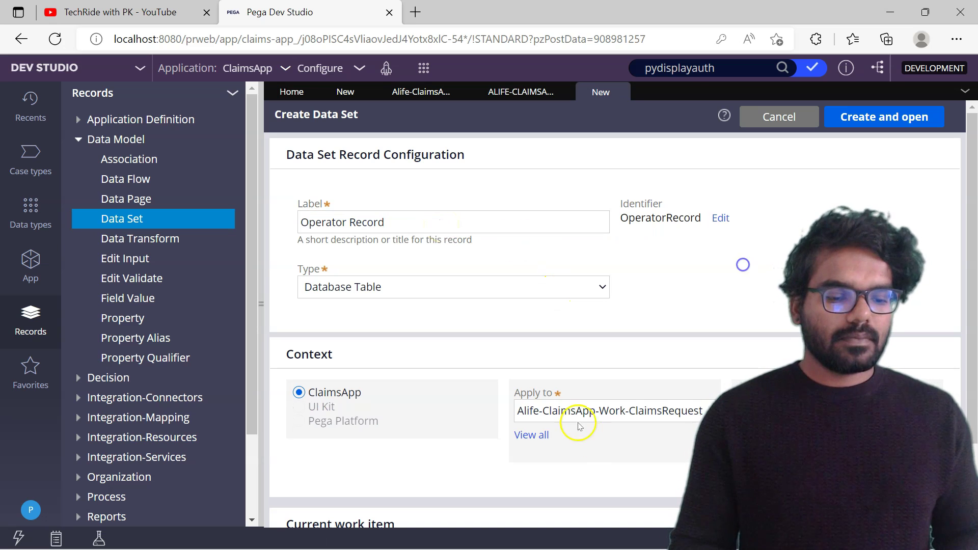
type("Data-Admin-Operator-ID")
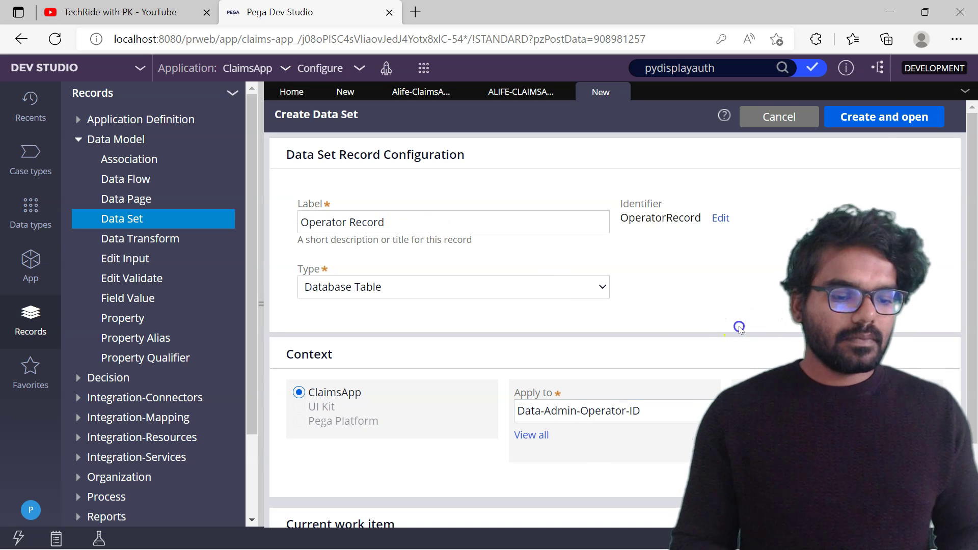
left_click(885, 117)
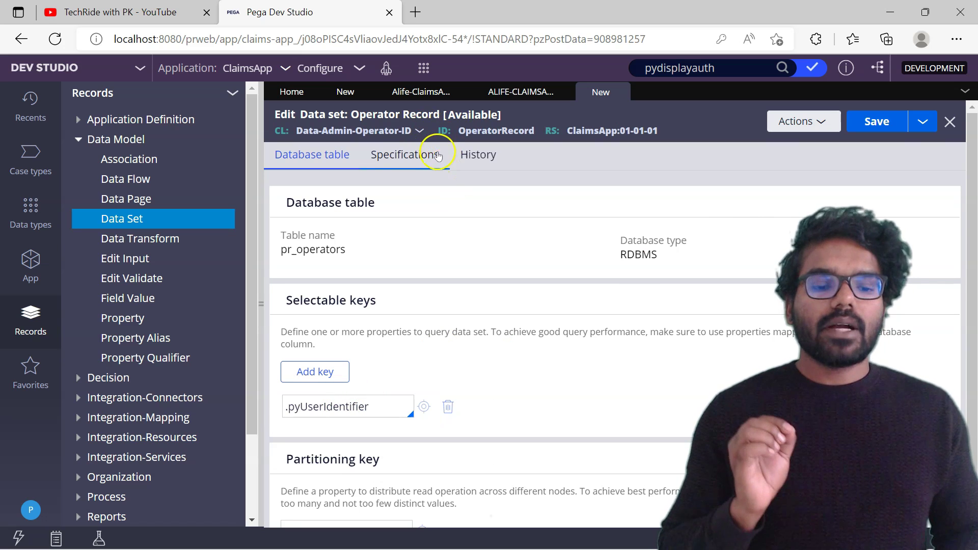
Examine the keys in the Data-Admin-Operator-ID class record and compare them with the Claims Request class's class group settings.
left_click(421, 131)
left_click(432, 145)
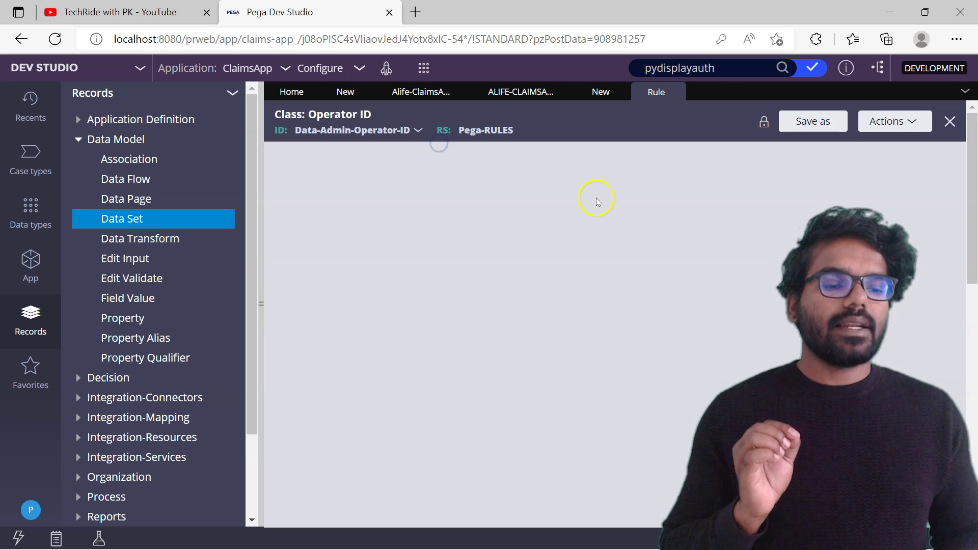
left_click_drag(967, 260, 976, 288)
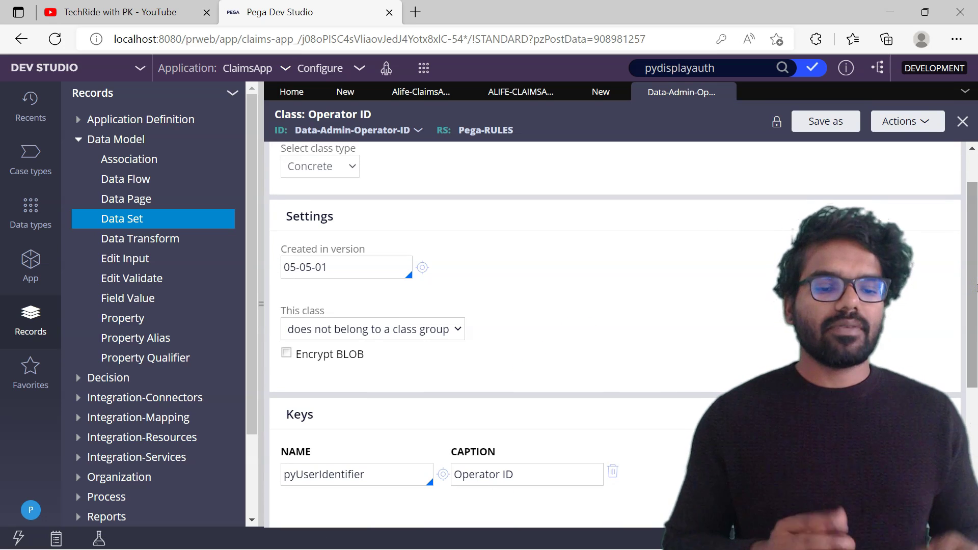
left_click(397, 93)
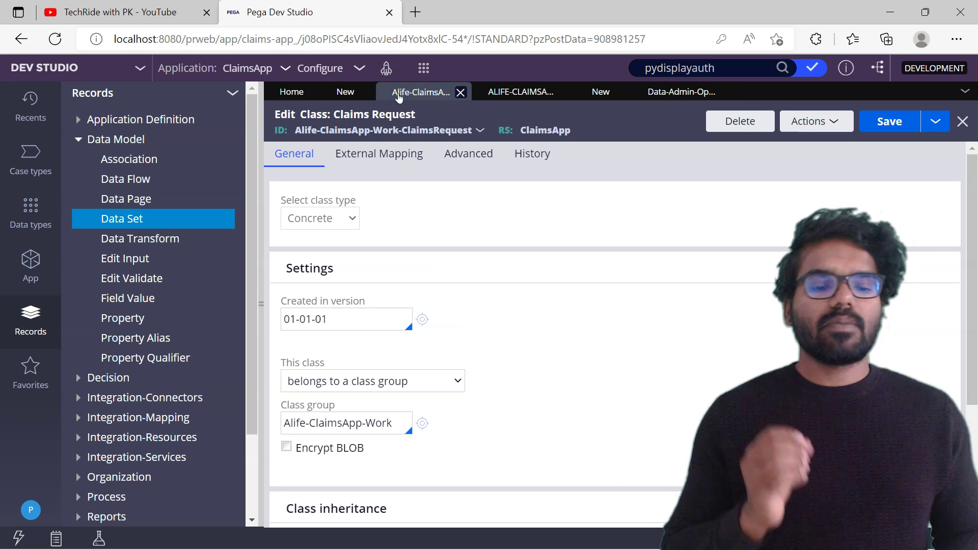
left_click_drag(974, 219, 974, 268)
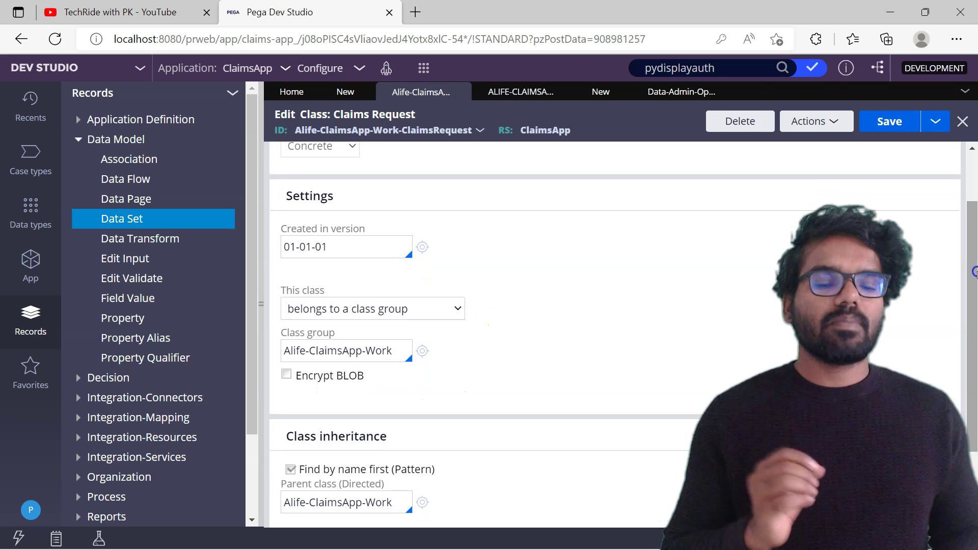
Return to the Claims Request data set, review its selectable and partitioning keys, and save it.
left_click(345, 91)
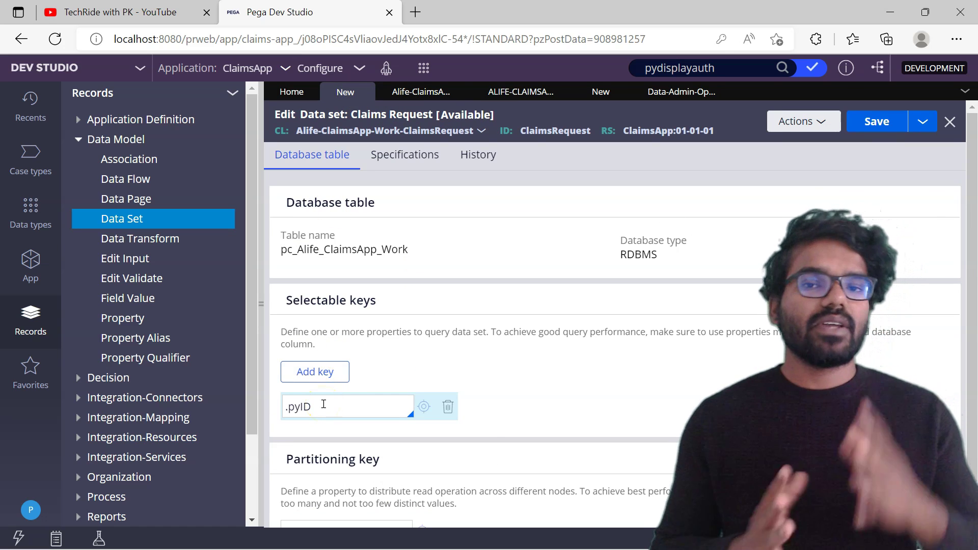
left_click_drag(975, 290, 974, 303)
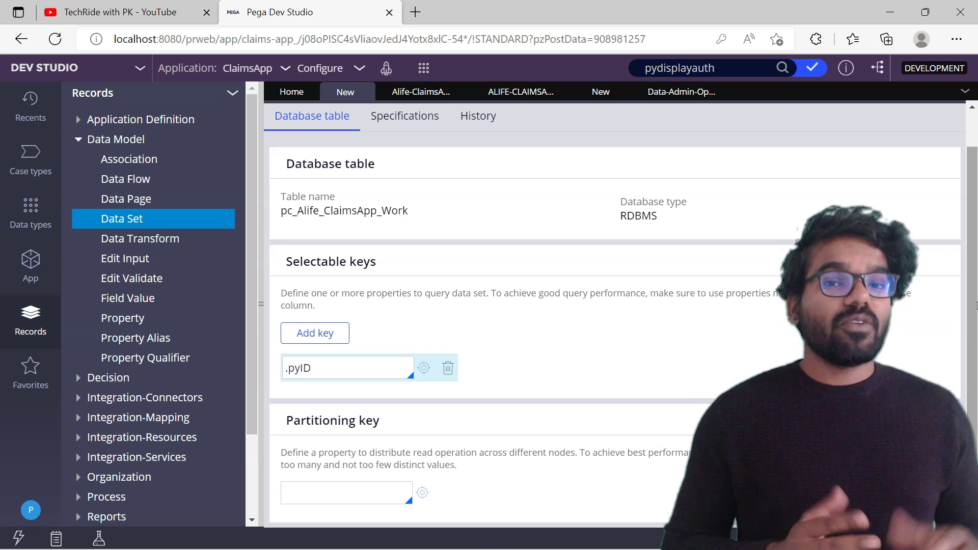
scroll(898, 146, "up", 1)
left_click(875, 121)
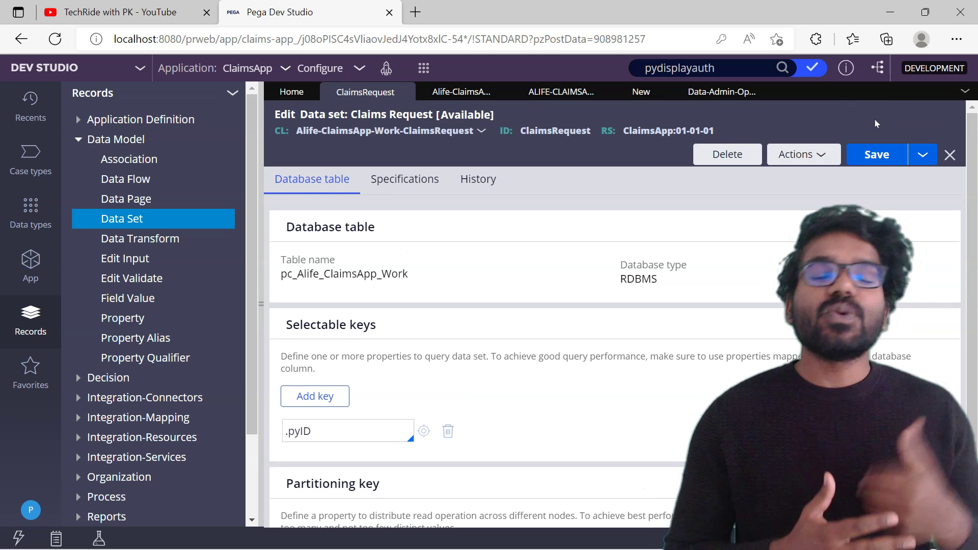
Run the Claims Request data set with the Browse operation and inspect the returned record in the data set preview.
left_click(865, 125)
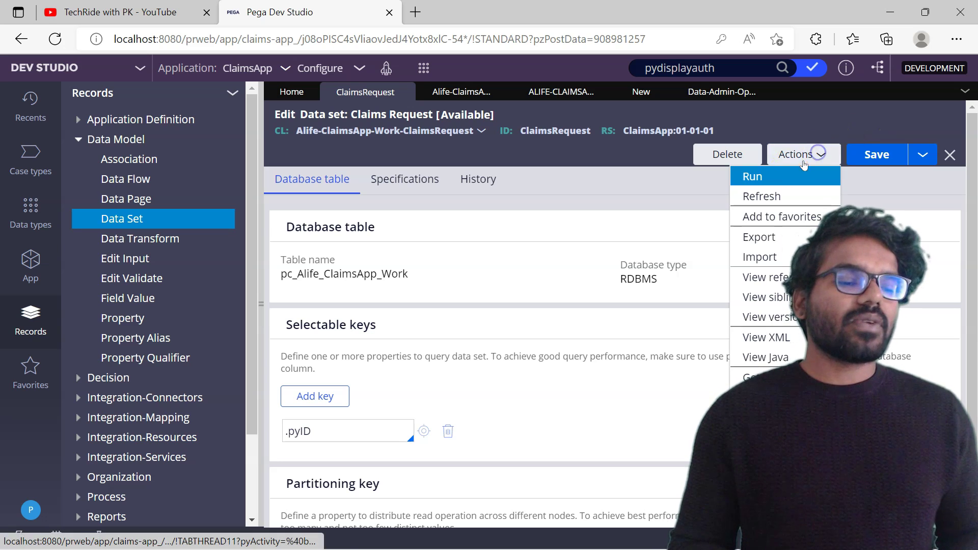
left_click(775, 173)
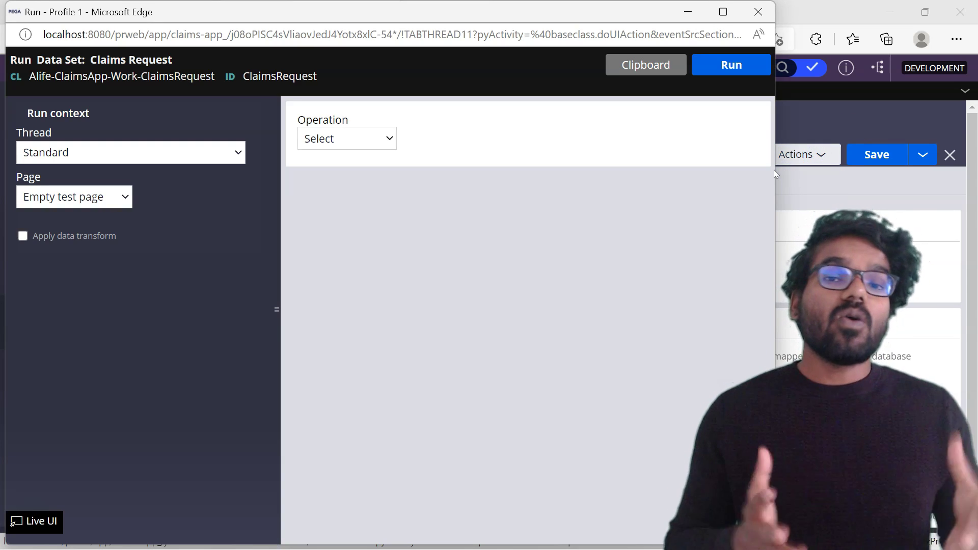
left_click(418, 131)
left_click(356, 141)
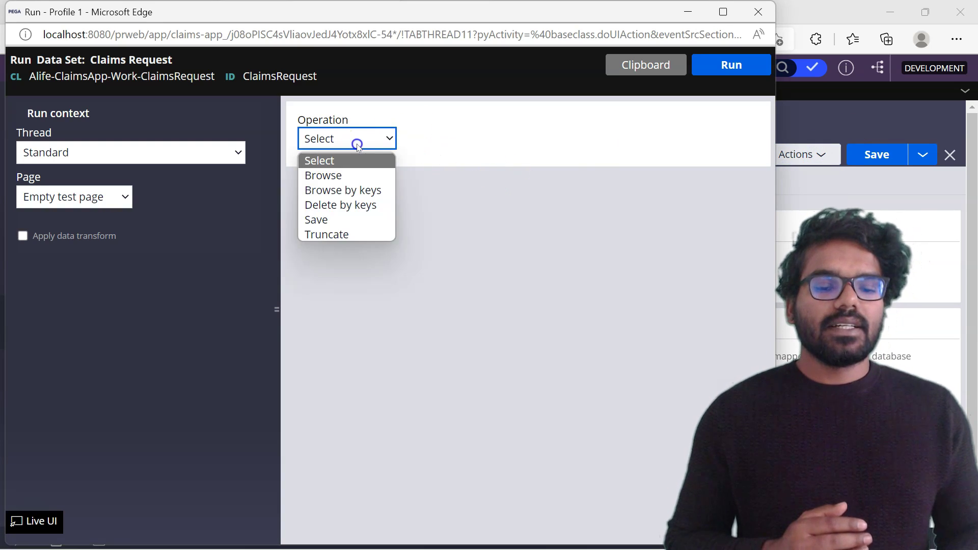
left_click(338, 176)
left_click(734, 74)
left_click(190, 120)
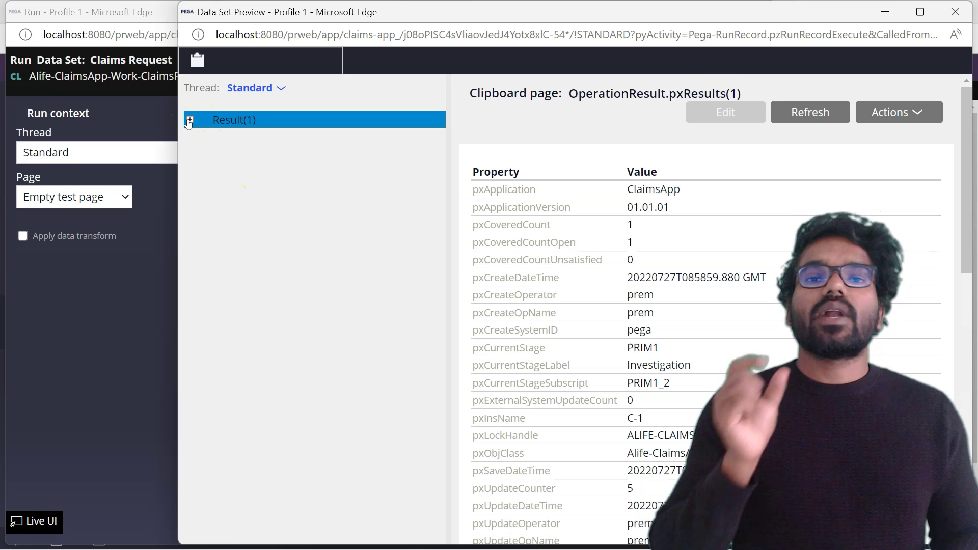
left_click(595, 131)
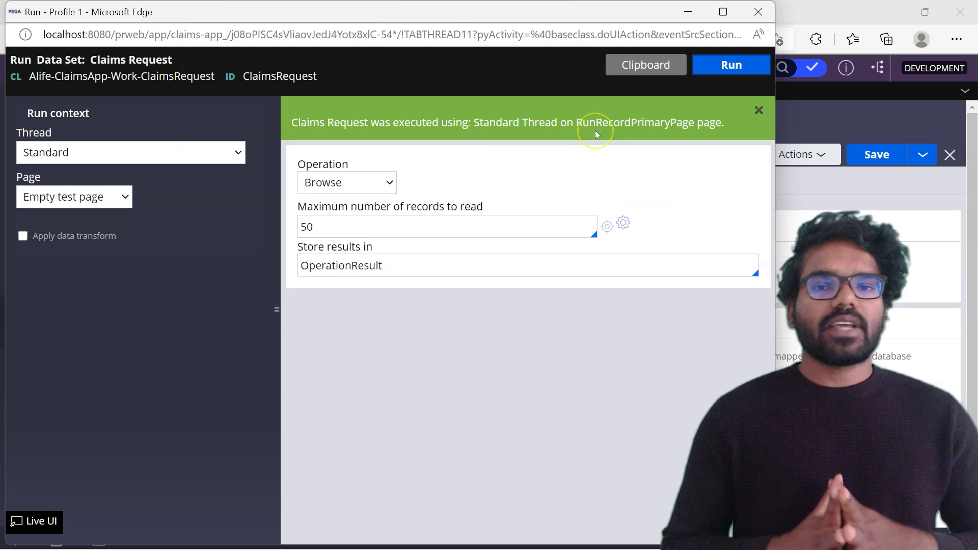
Switch the run operation to Save to examine its options, then set it back to Browse.
left_click(342, 184)
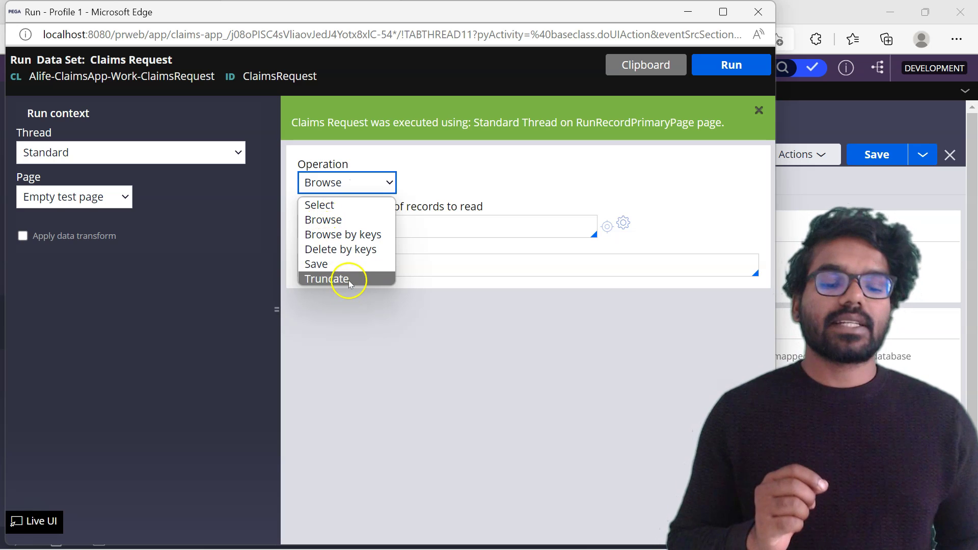
left_click(321, 264)
left_click(346, 182)
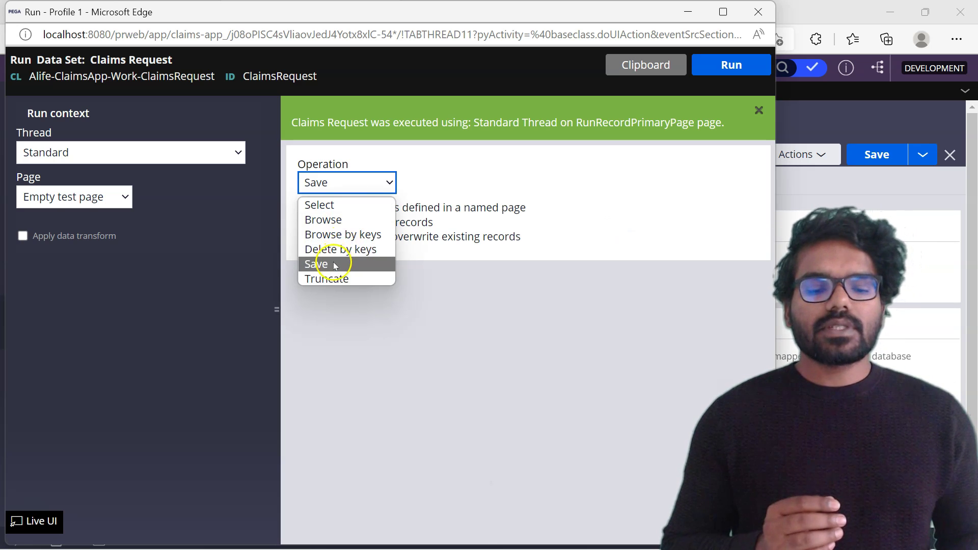
left_click(335, 264)
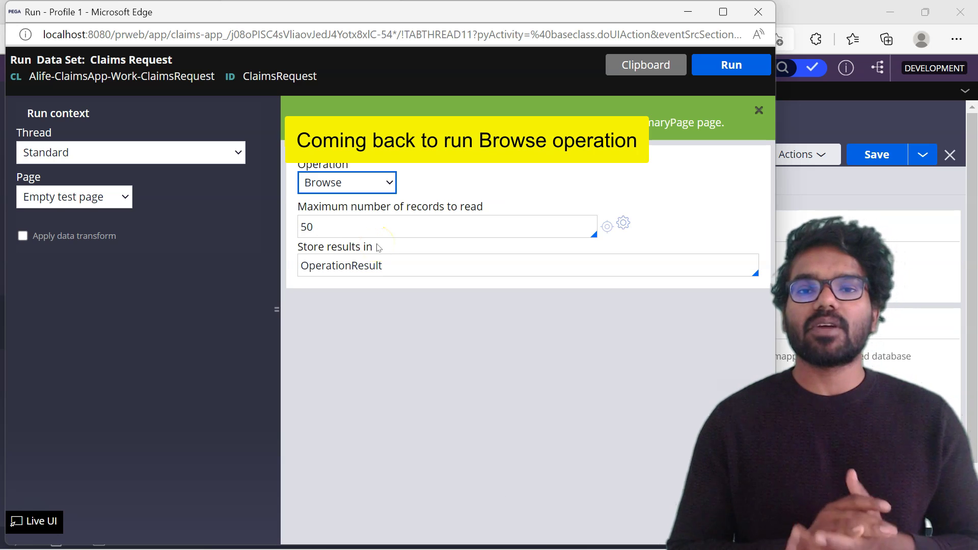
left_click(349, 267)
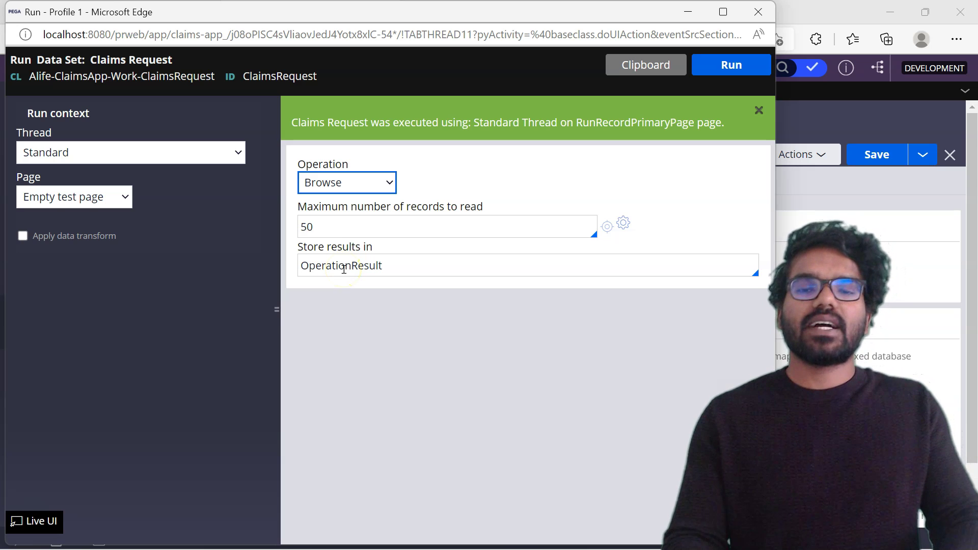
Close the Claims Request run window and create a File data set labelled CustomerDetails that applies to Alife-ClaimsApp-Work-ClaimsRequest.
left_click(335, 248)
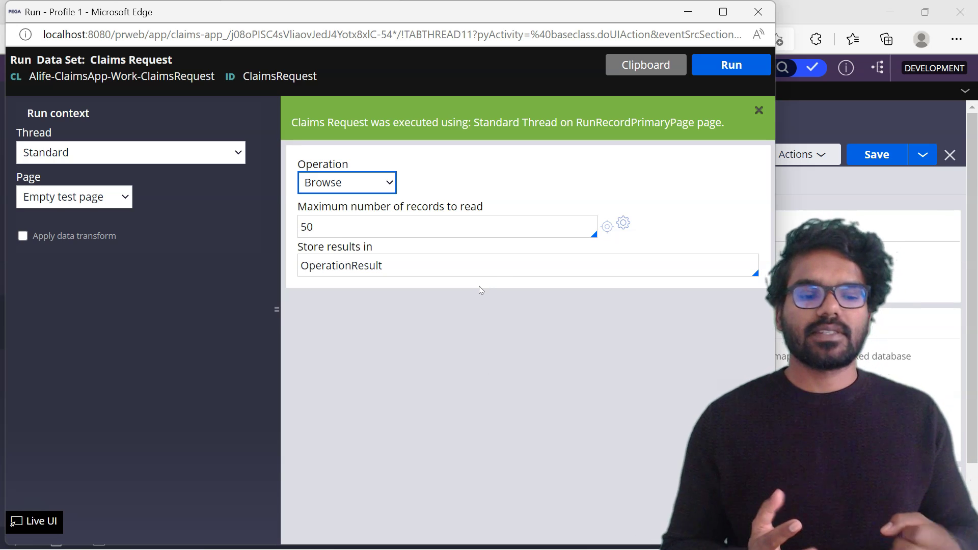
key("alt+F4")
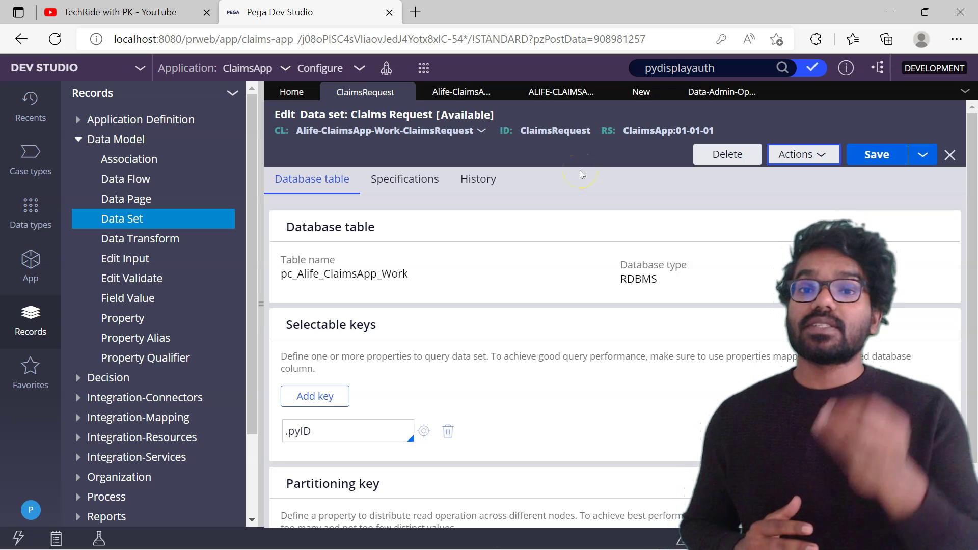
left_click(424, 68)
mouse_move(473, 130)
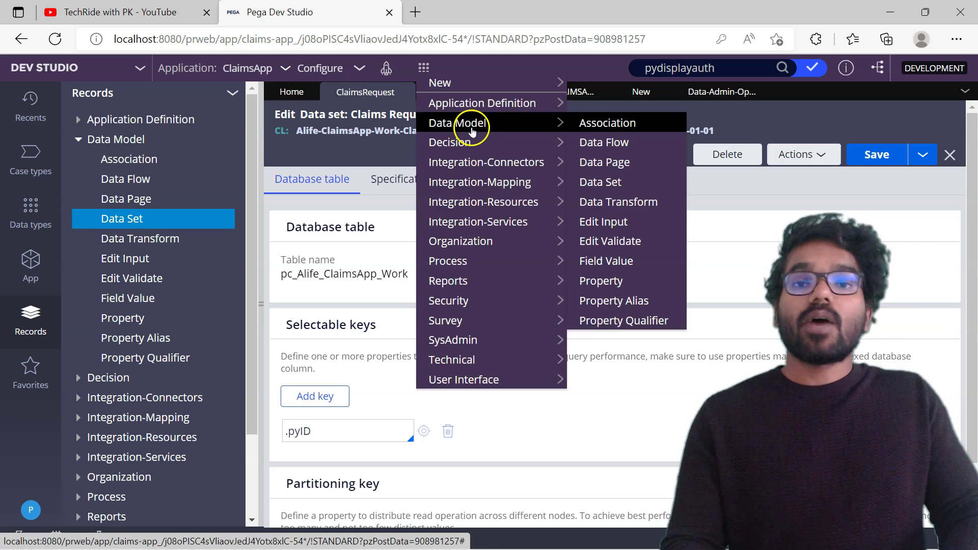
left_click(601, 183)
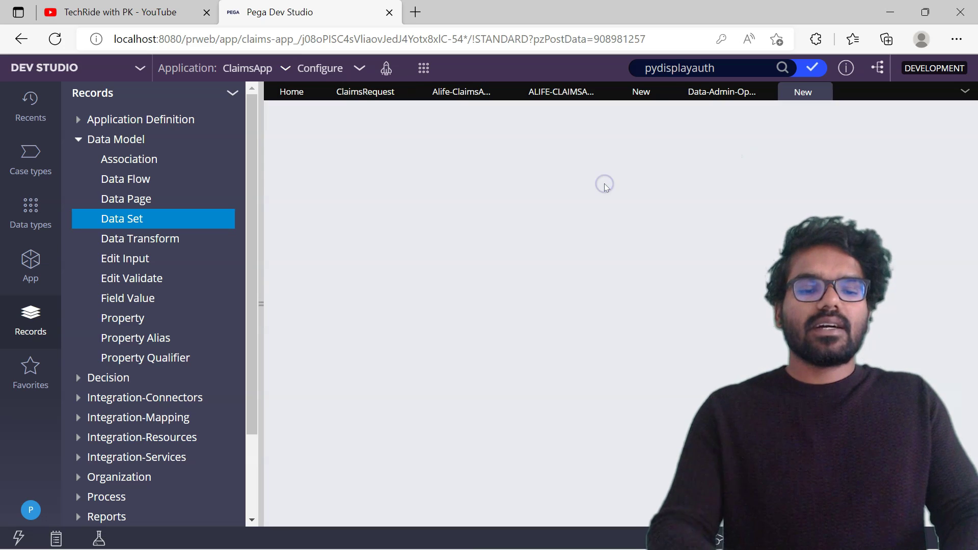
left_click(444, 281)
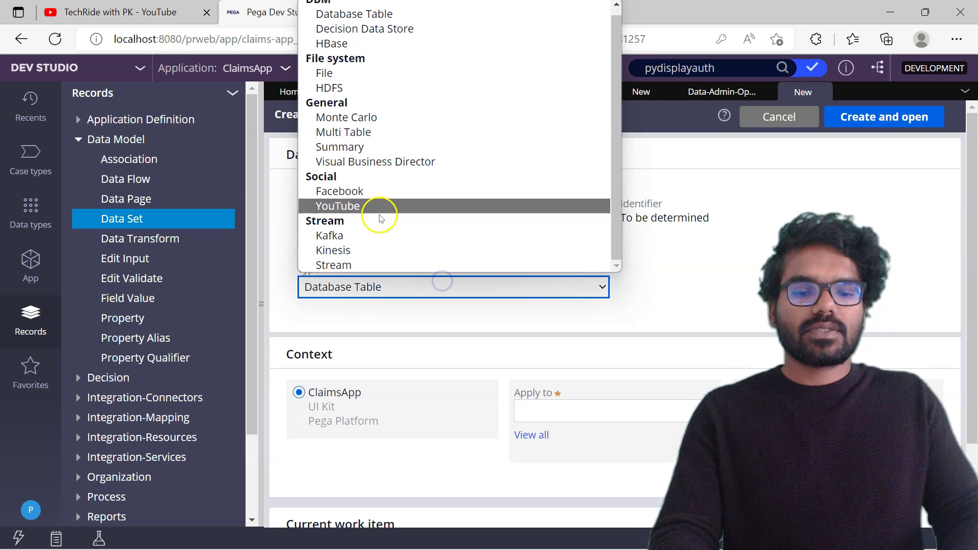
left_click(350, 75)
left_click(438, 221)
type("CustomerDetails")
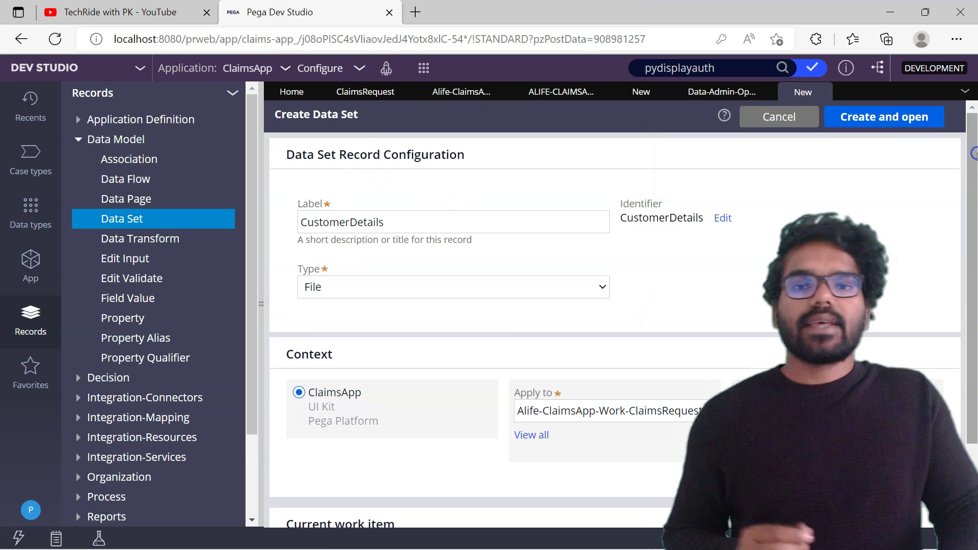
left_click(906, 120)
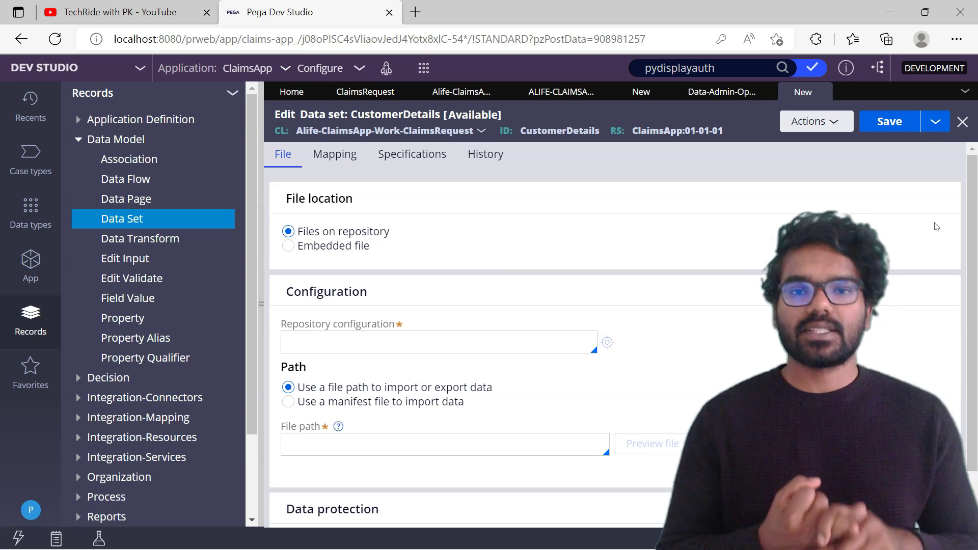
Set the CustomerDetails file location to Embedded file and upload customer1.csv as its source.
left_click(921, 211)
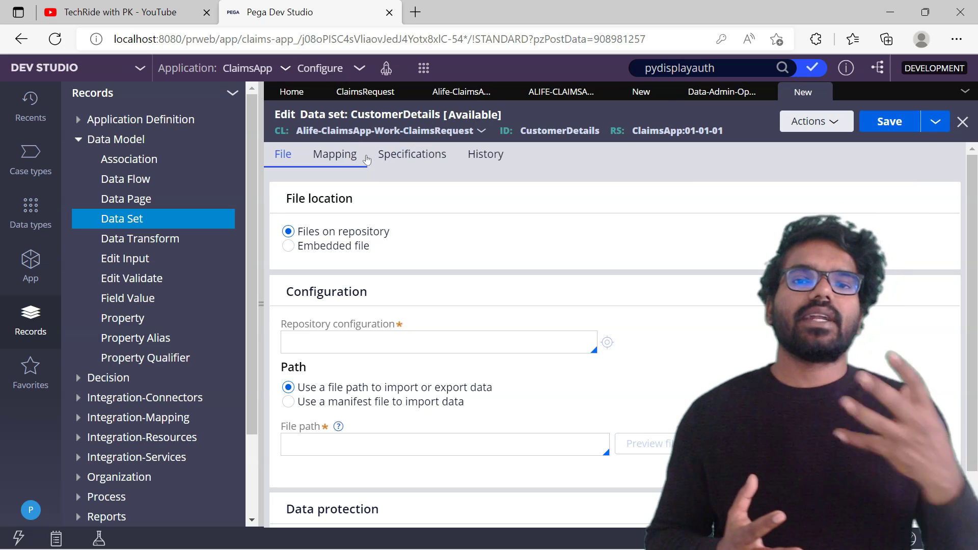
left_click(464, 264)
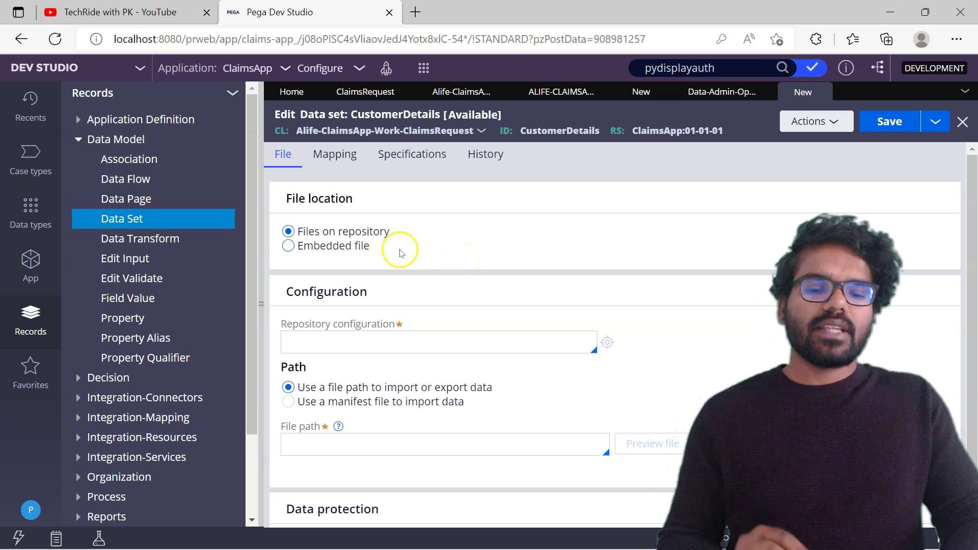
left_click(289, 246)
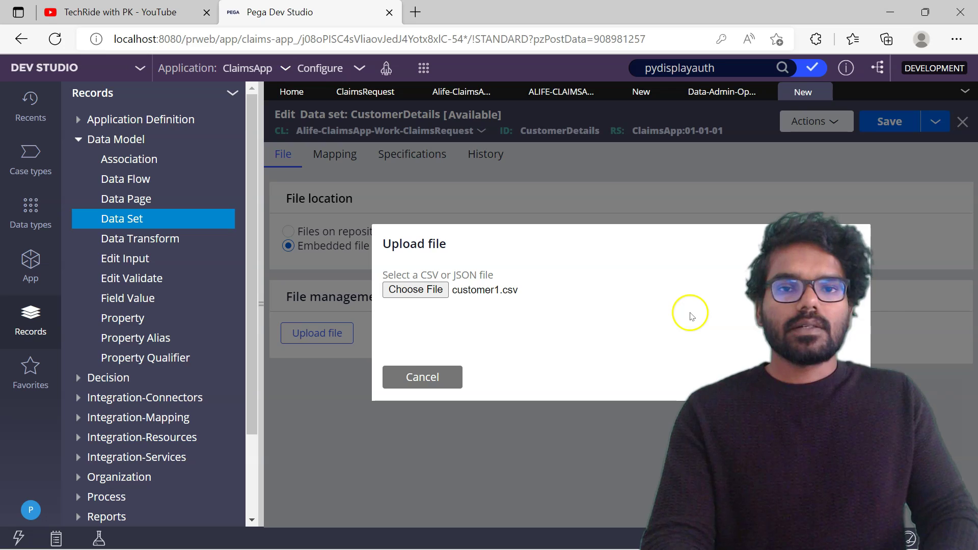
left_click(836, 377)
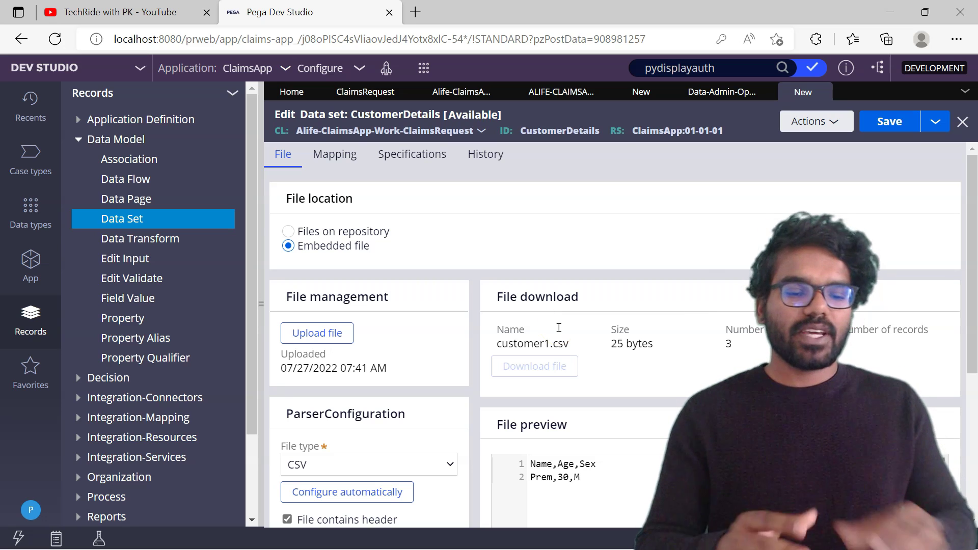
Review the uploaded CSV's preview and parser configuration, including file type, header, delimiter, quotation marks and date formats.
scroll(559, 327, "down", 3)
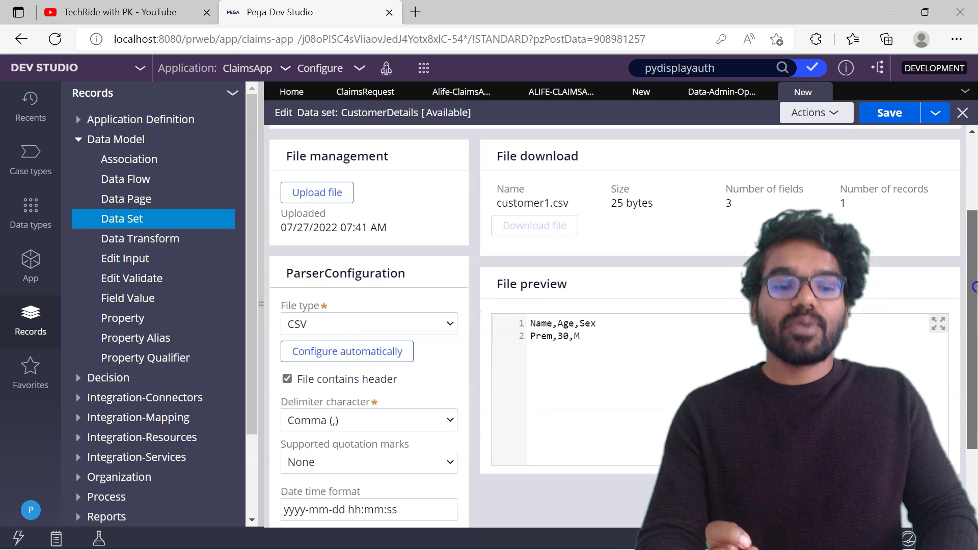
scroll(557, 327, "down", 1)
left_click(398, 358)
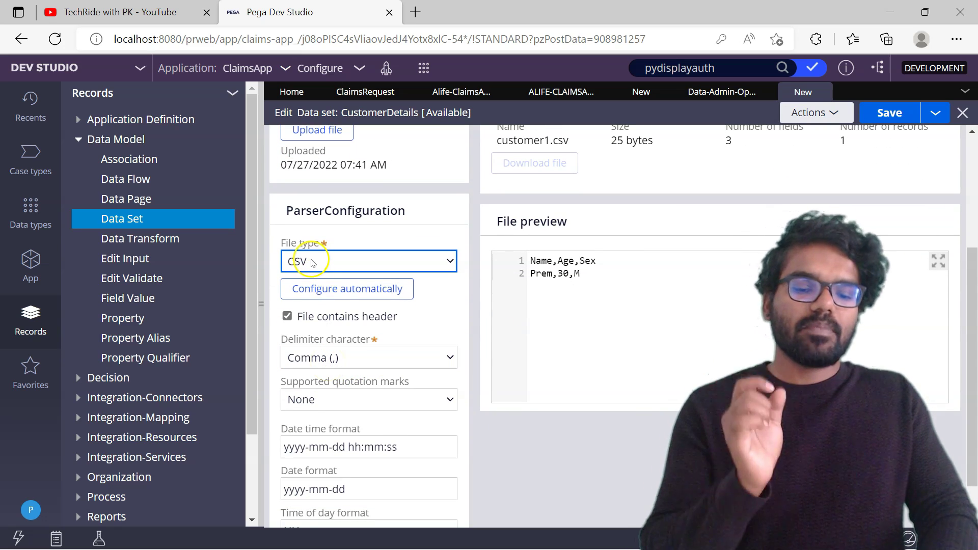
left_click(369, 372)
left_click(339, 448)
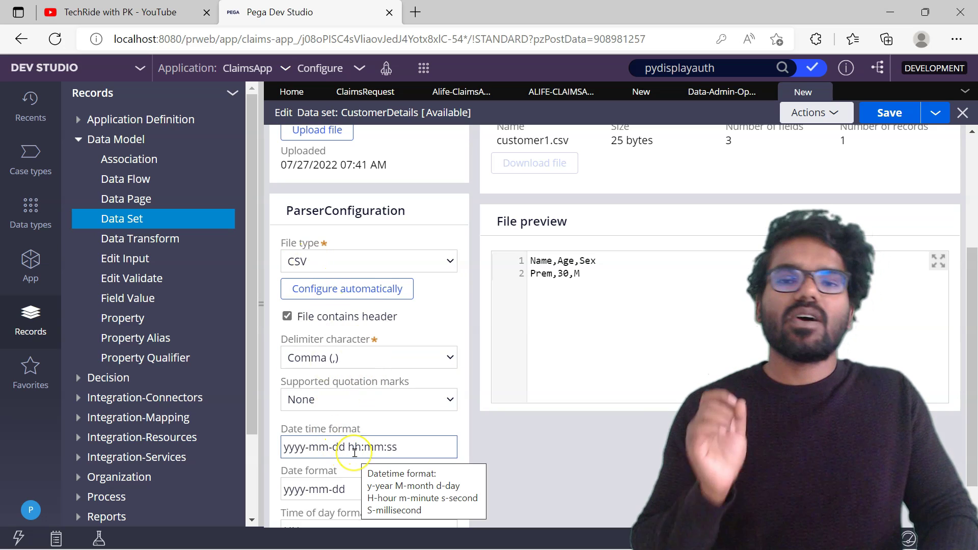
left_click(976, 288)
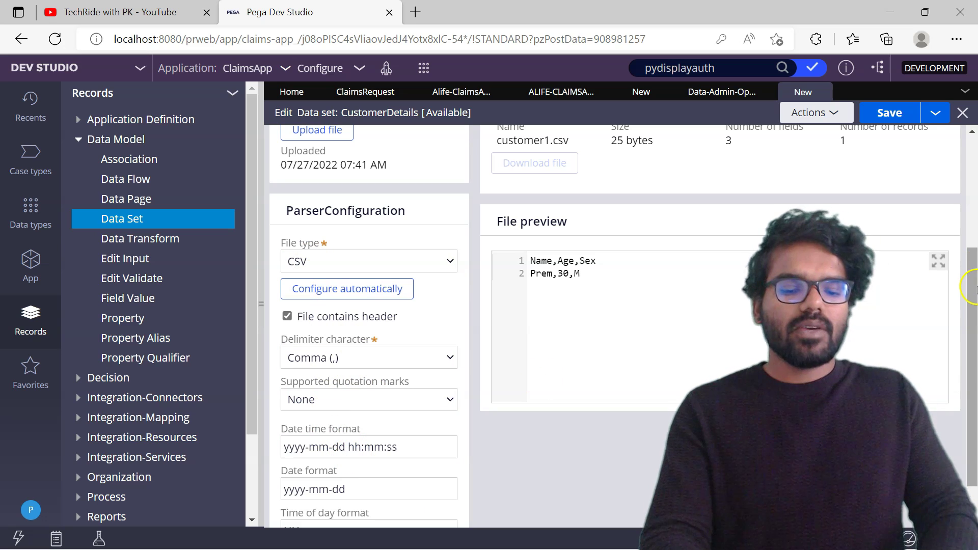
left_click(388, 444)
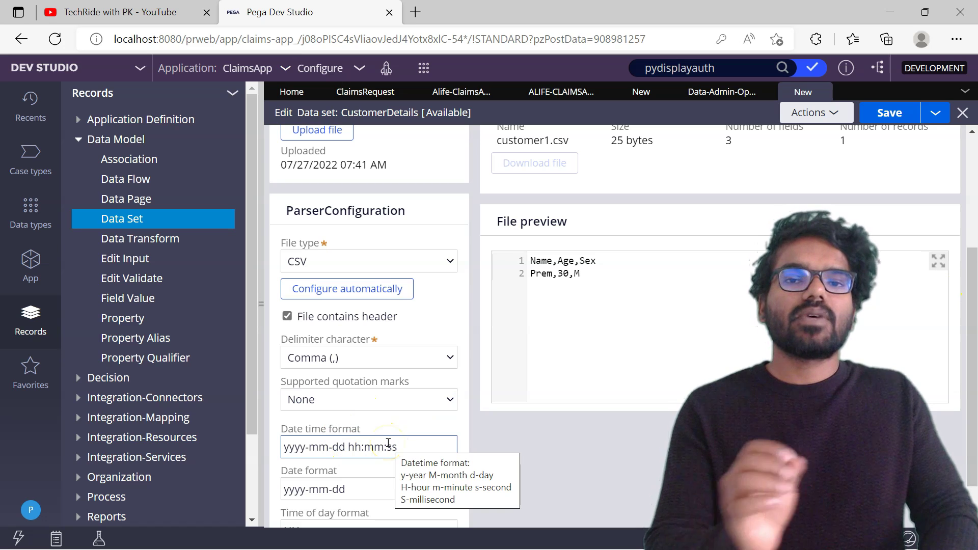
scroll(966, 255, "up", 4)
Map the Age column to .pyLabel and the Sex column to .pyNote, then save the CustomerDetails data set.
left_click(349, 156)
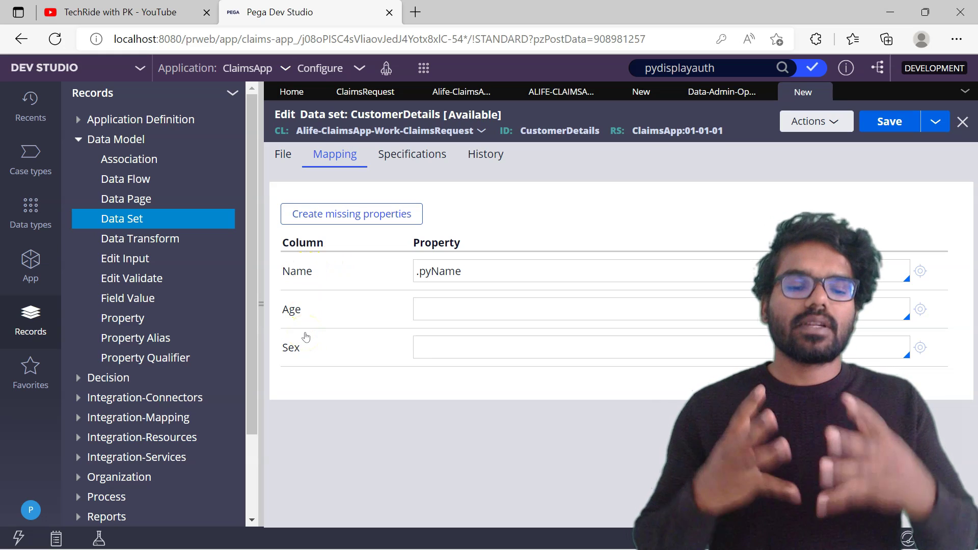
left_click(456, 280)
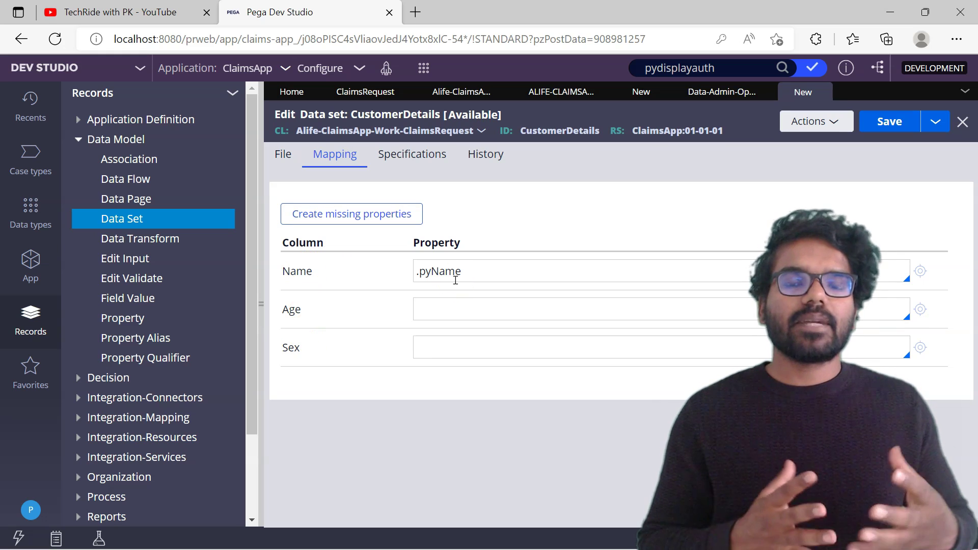
left_click(428, 275)
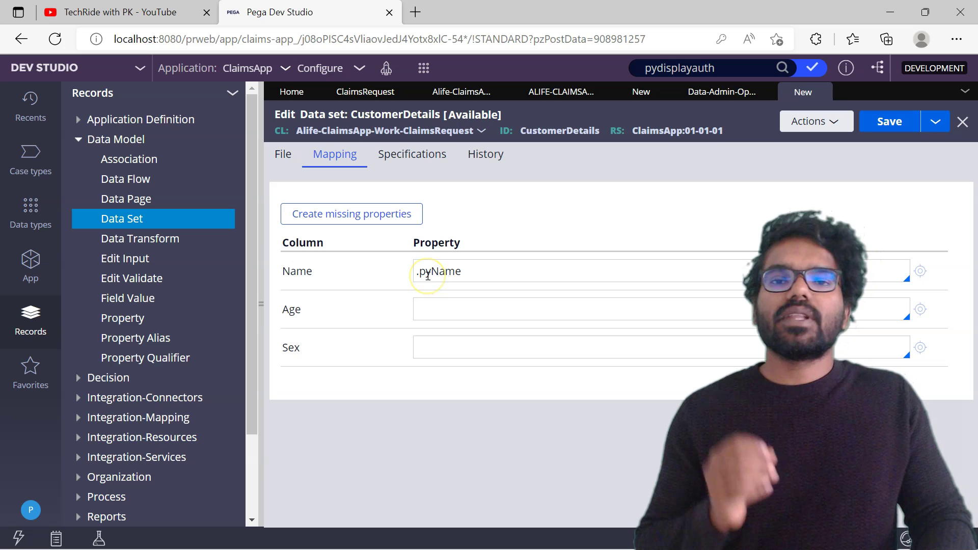
left_click(435, 311)
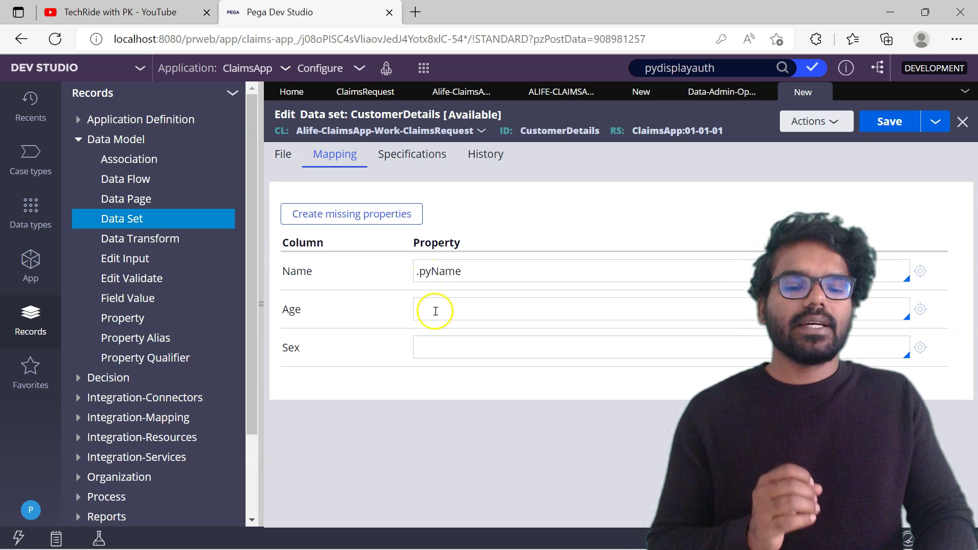
type(".pyLabel")
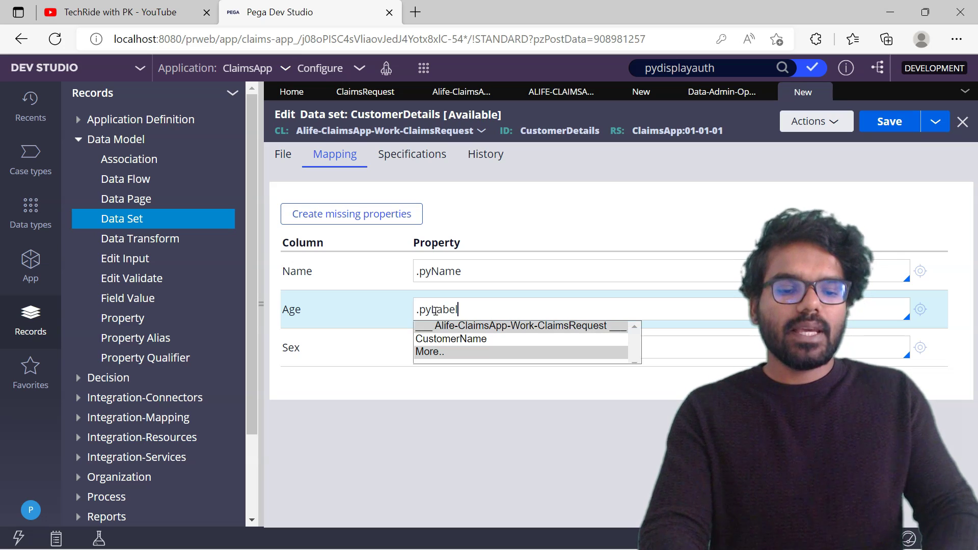
left_click(673, 351)
type(".pyNote")
left_click(894, 123)
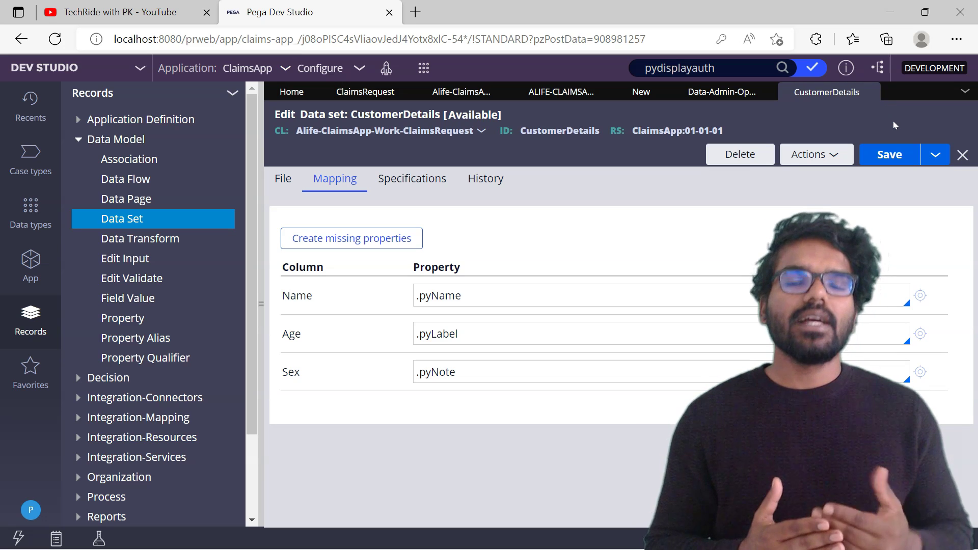
Run the CustomerDetails data set with the Browse operation, inspect the mapped properties in the preview, and close the run window.
left_click(281, 179)
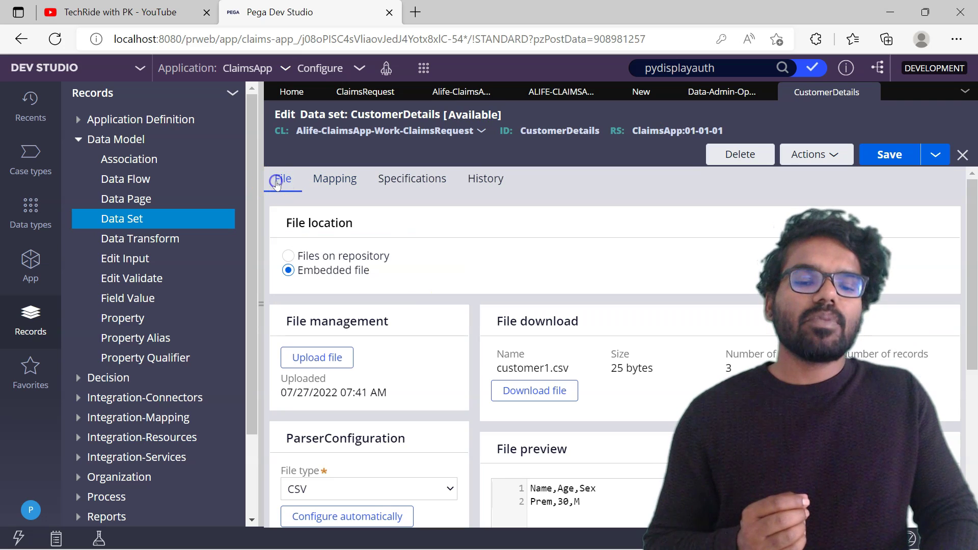
left_click(816, 154)
left_click(783, 178)
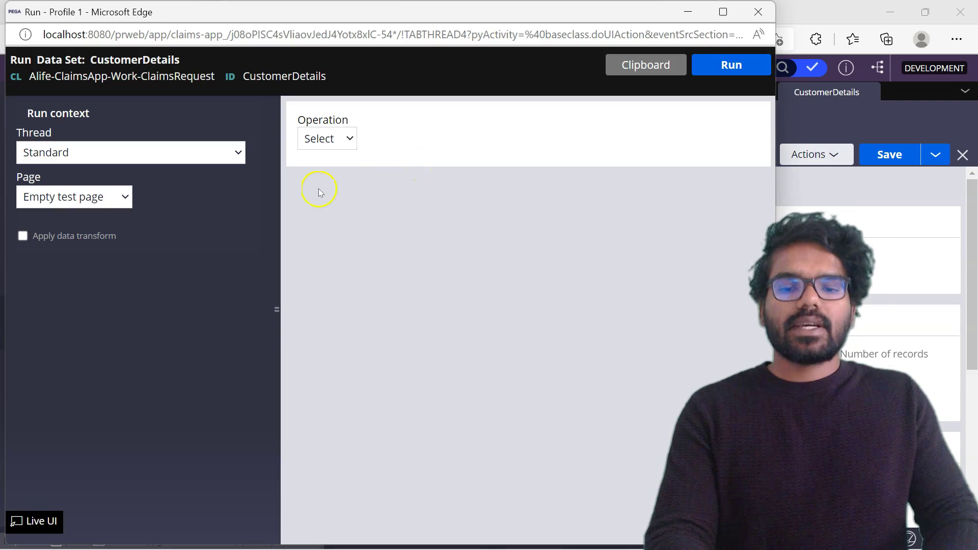
left_click(343, 138)
left_click(331, 175)
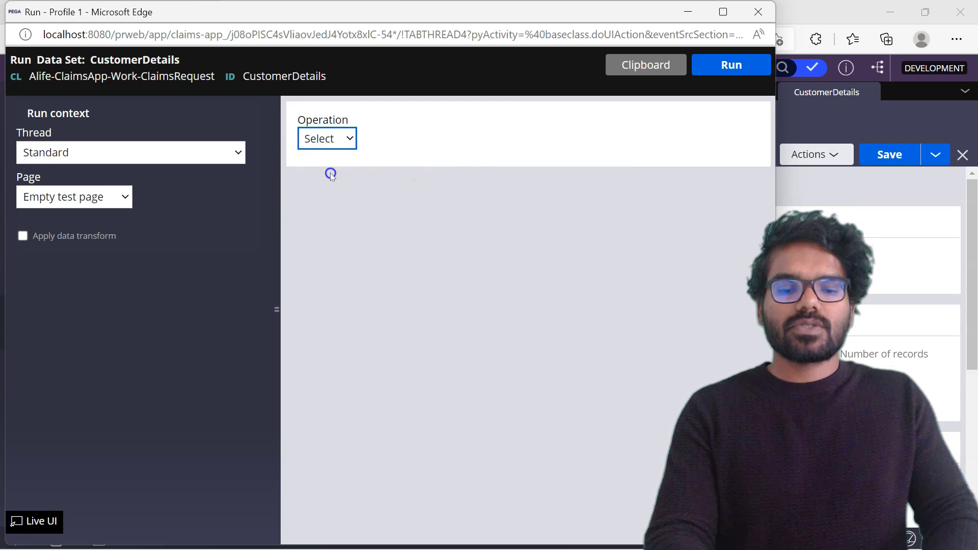
left_click(733, 64)
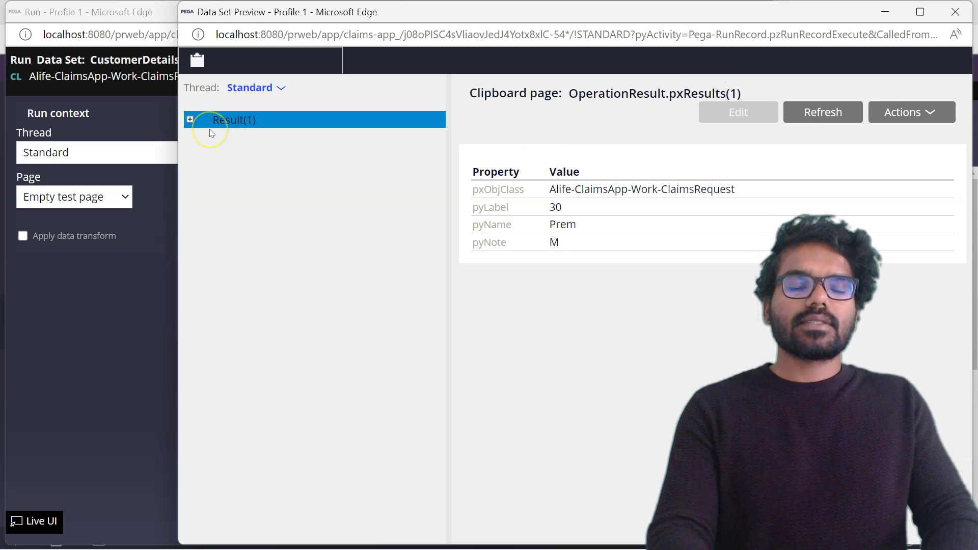
left_click(258, 127)
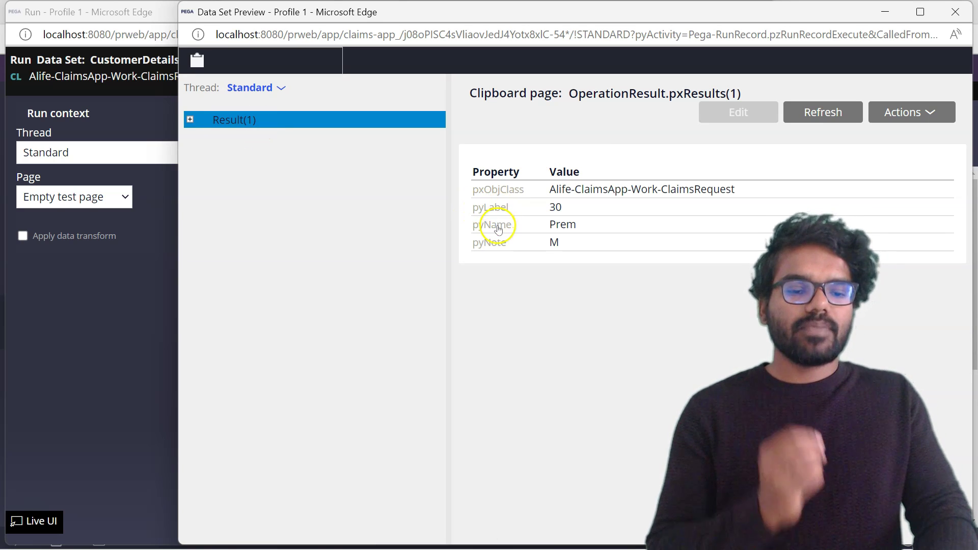
left_click(624, 249)
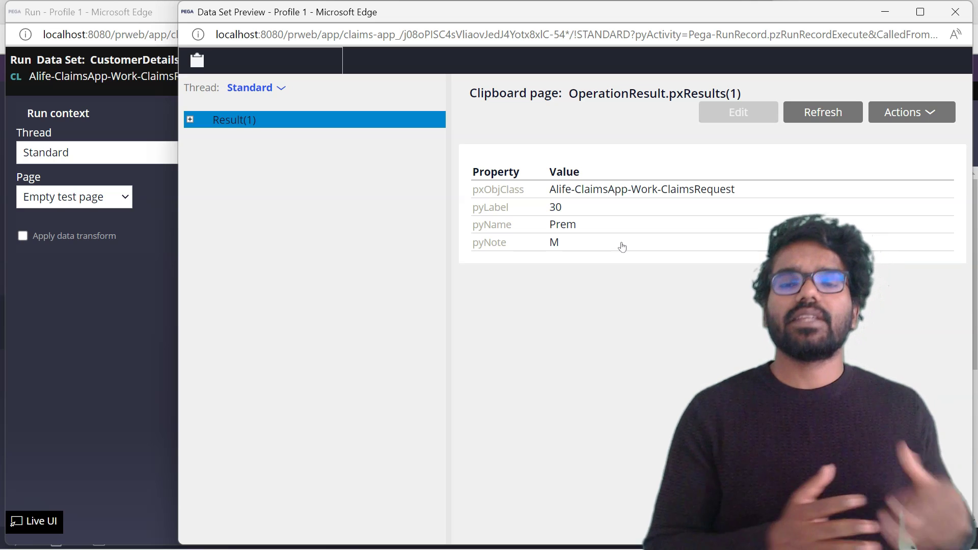
left_click(588, 326)
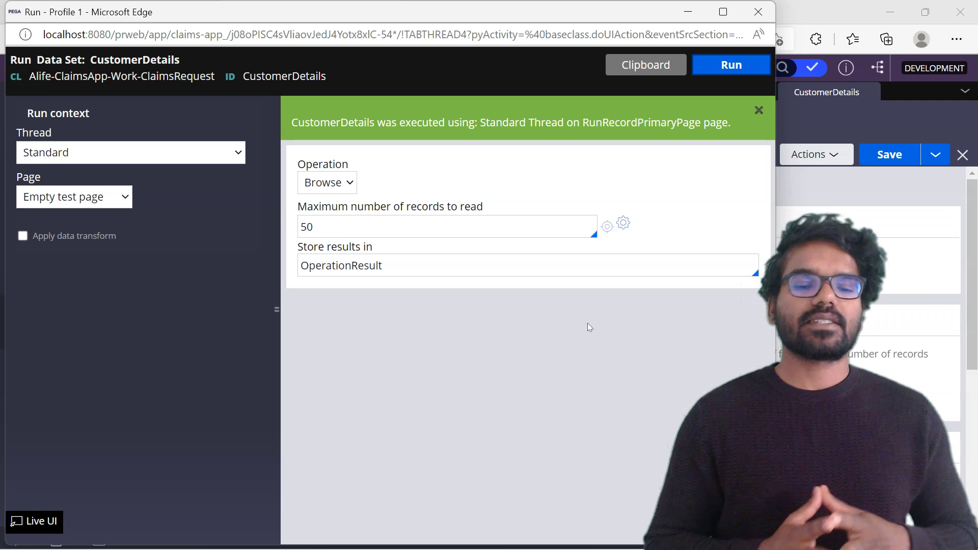
left_click(676, 189)
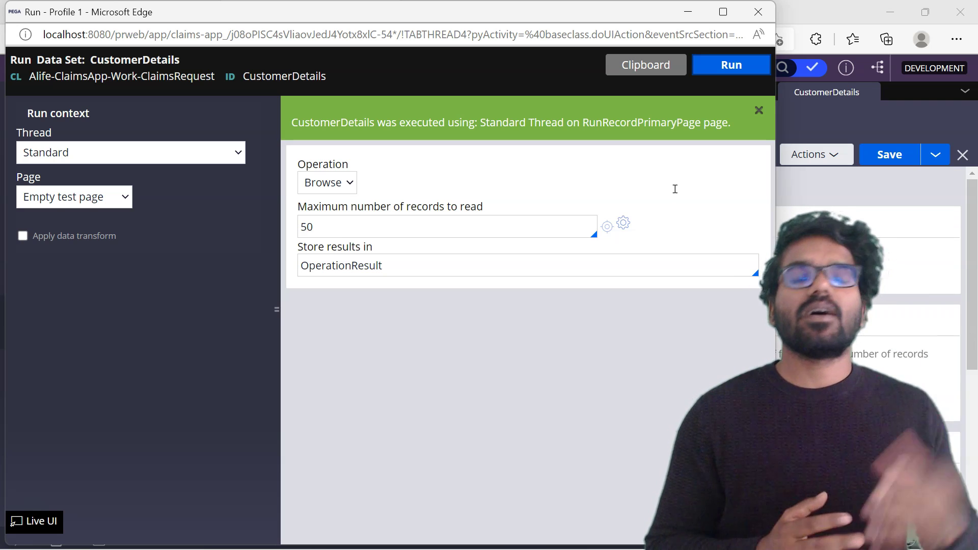
left_click(322, 285)
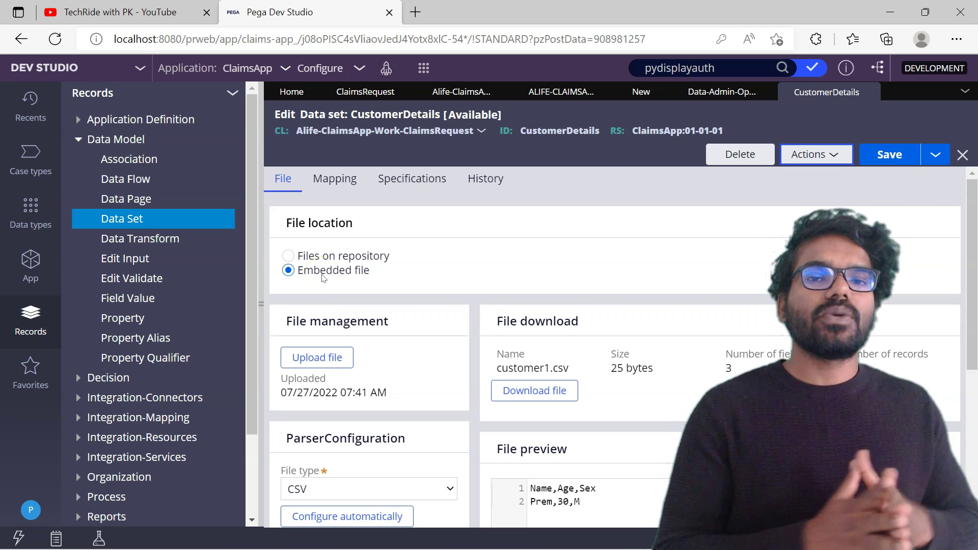
Switch the CustomerDetails file location to Files on repository and set the repository configuration to LocalFilePath.
left_click(288, 256)
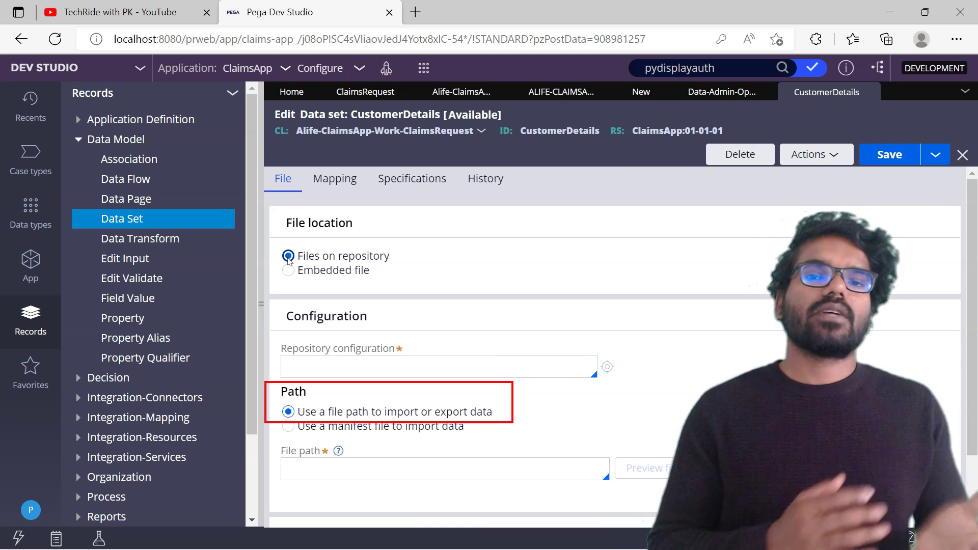
left_click(383, 259)
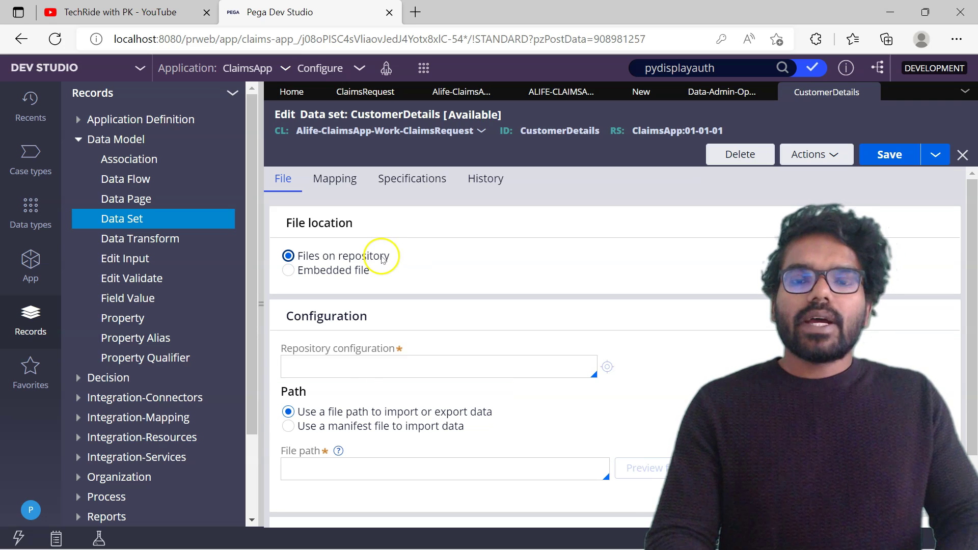
left_click(329, 371)
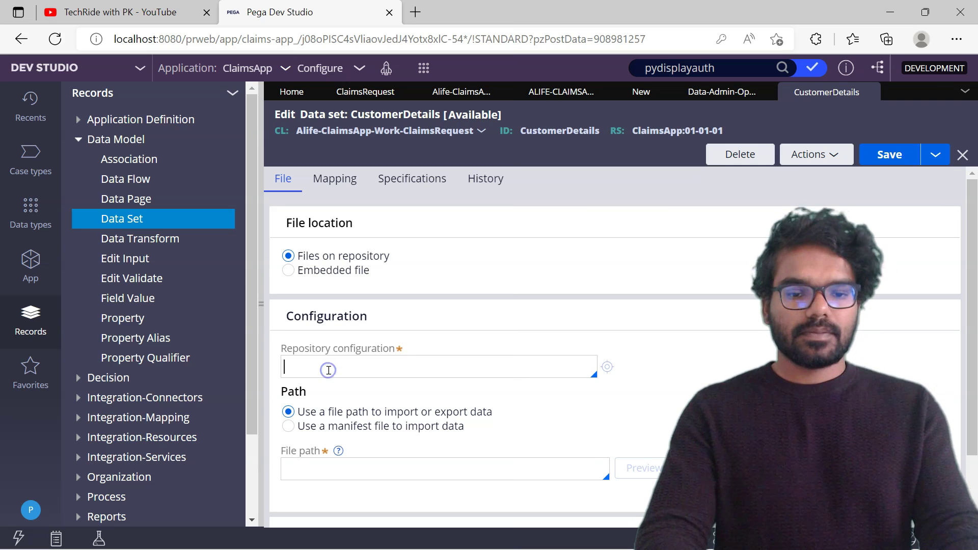
type("LocalFilePath")
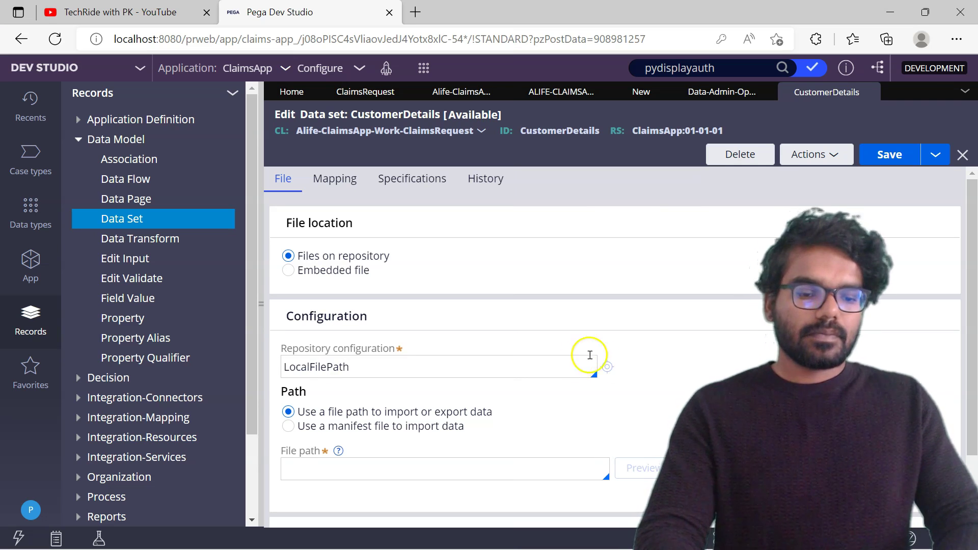
Create the LocalFilePath repository record from the data set's repository configuration and choose File system as its type.
left_click(607, 367)
left_click(902, 115)
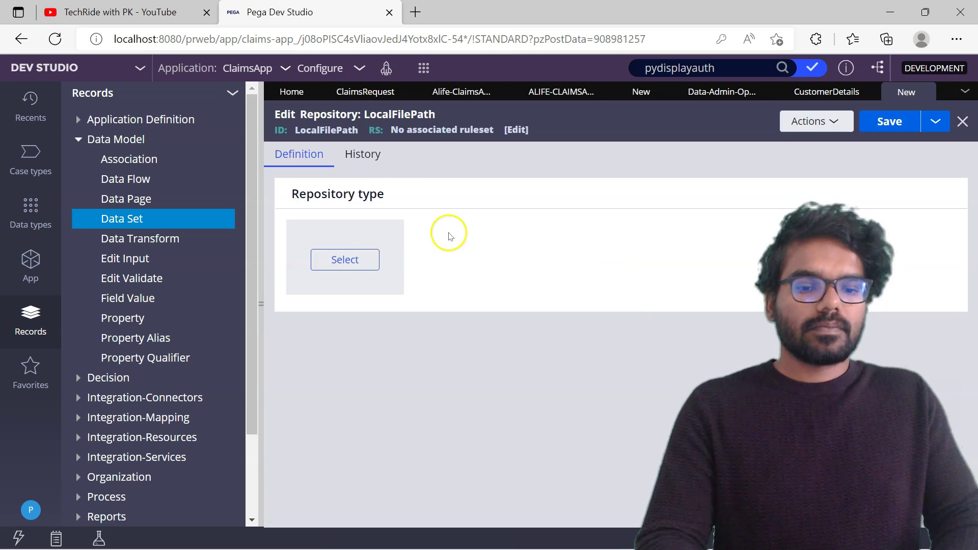
left_click(359, 261)
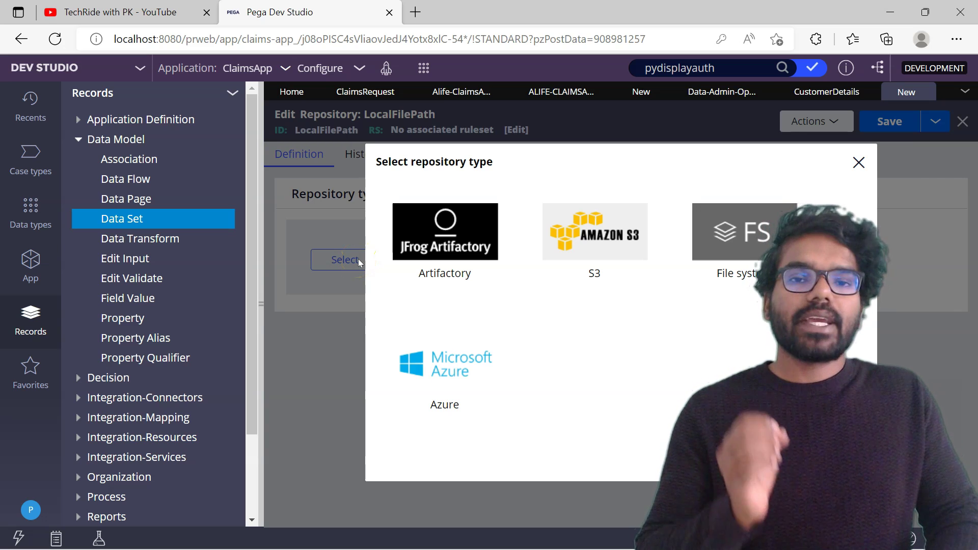
left_click(740, 235)
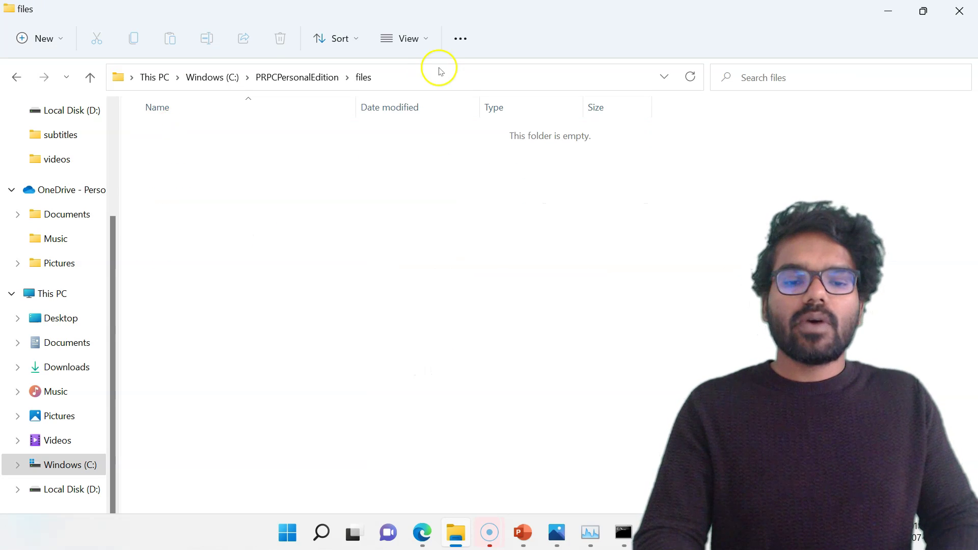
Save the LocalFilePath repository with resource path C:\PRPCPersonalEdition\files and test its connectivity.
left_click(407, 79)
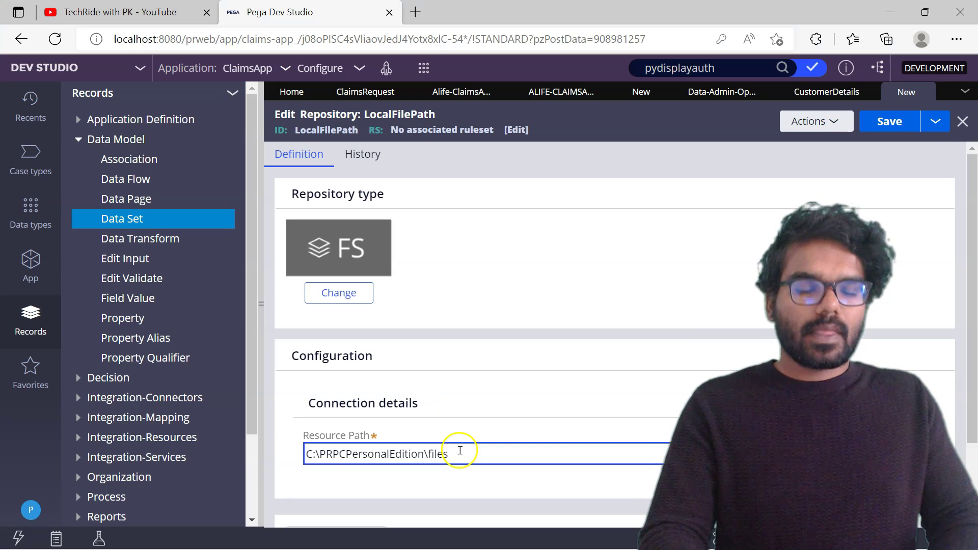
left_click(890, 121)
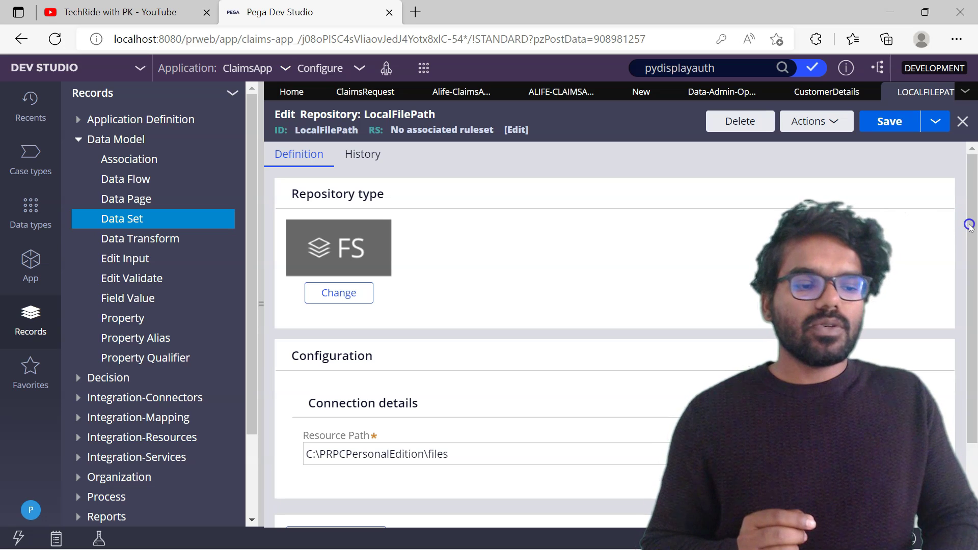
scroll(970, 220, "down", 2)
left_click(371, 441)
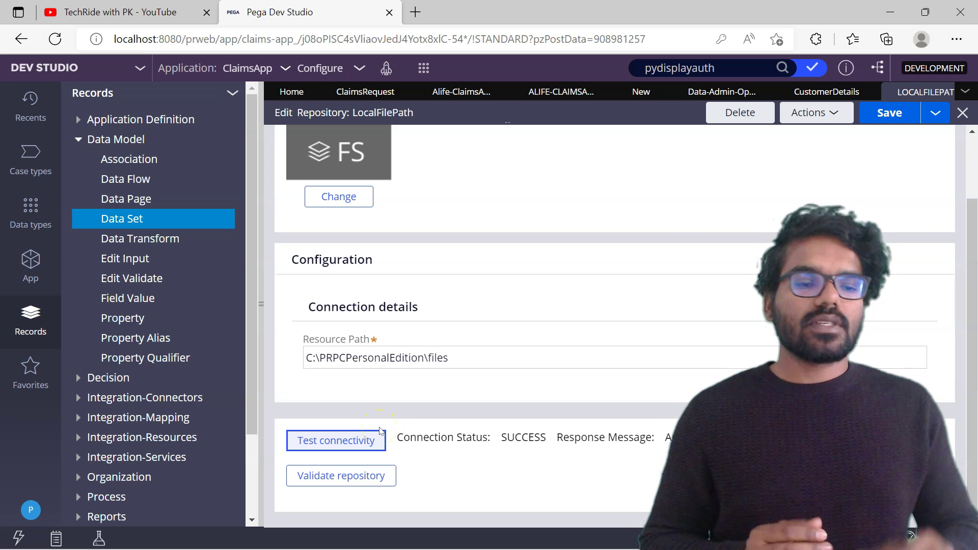
Set the CustomerDetails data set's repository file path to CustomerDetails.csv, then preview the file and close the preview.
left_click(826, 92)
left_click(373, 363)
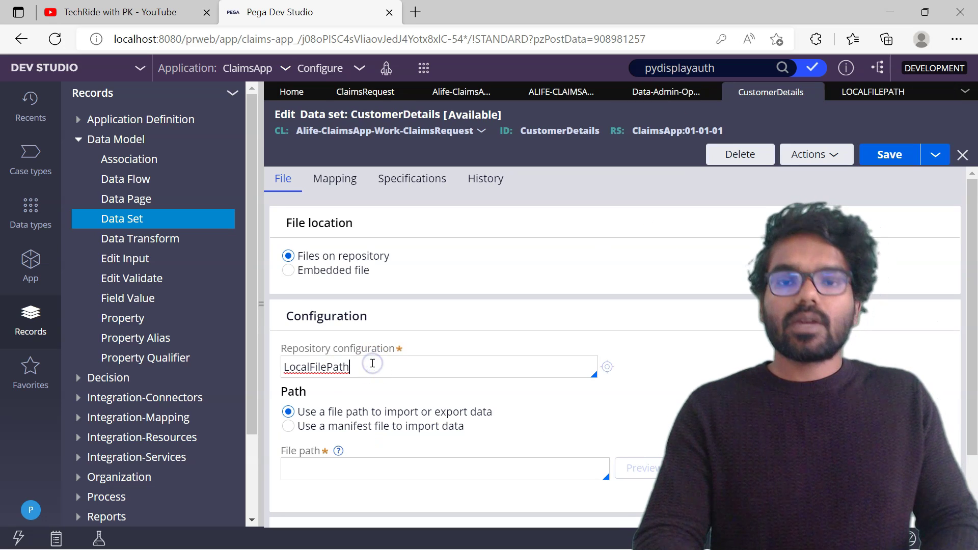
scroll(451, 364, "down", 1)
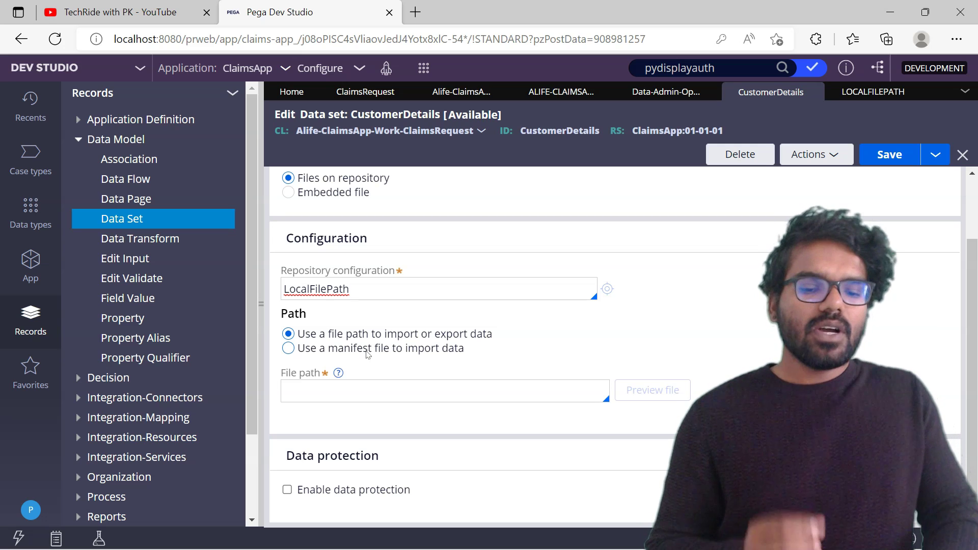
left_click(334, 407)
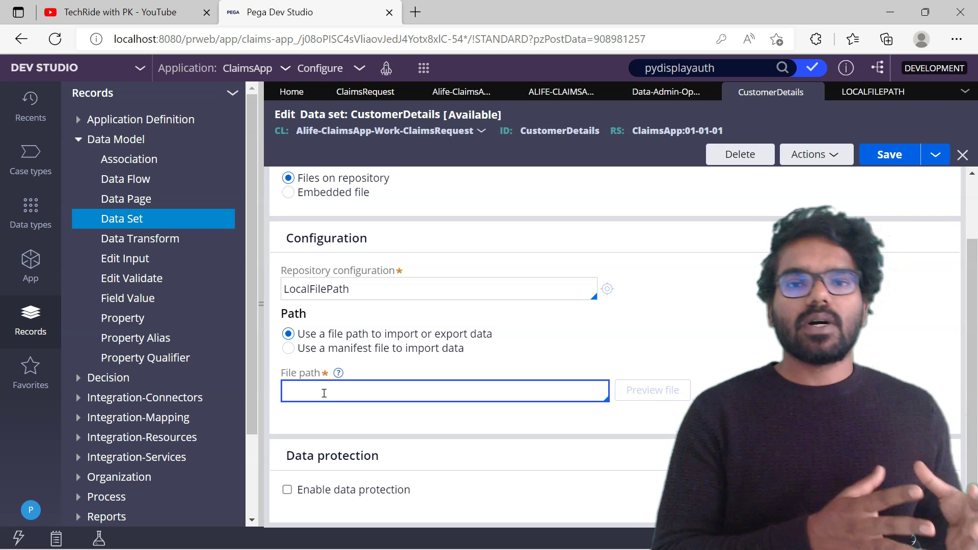
left_click(325, 393)
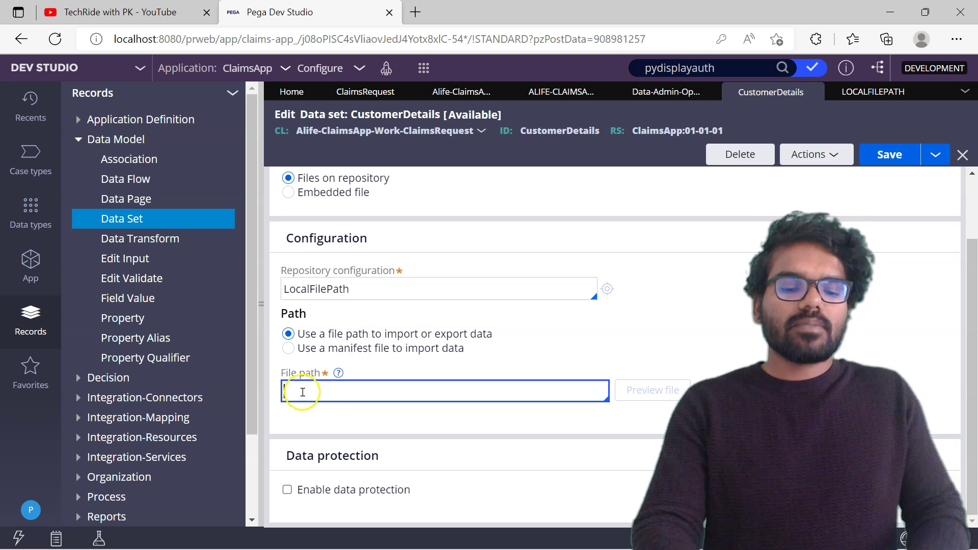
type("Cust")
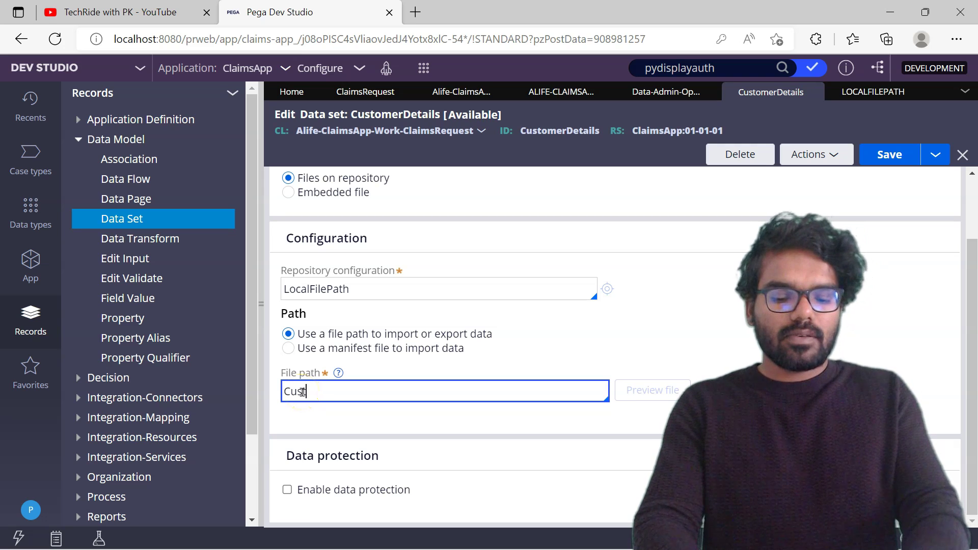
type("omerDetails.")
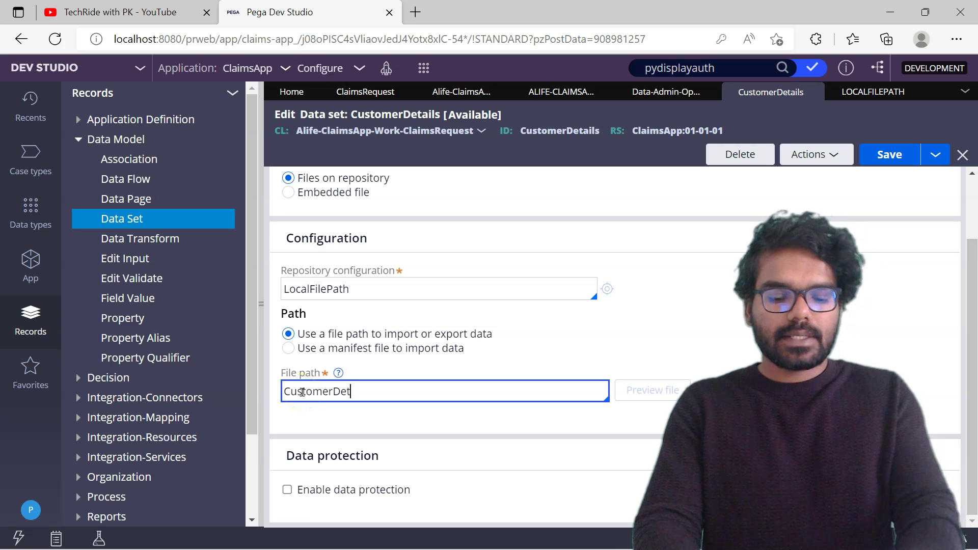
type("csv")
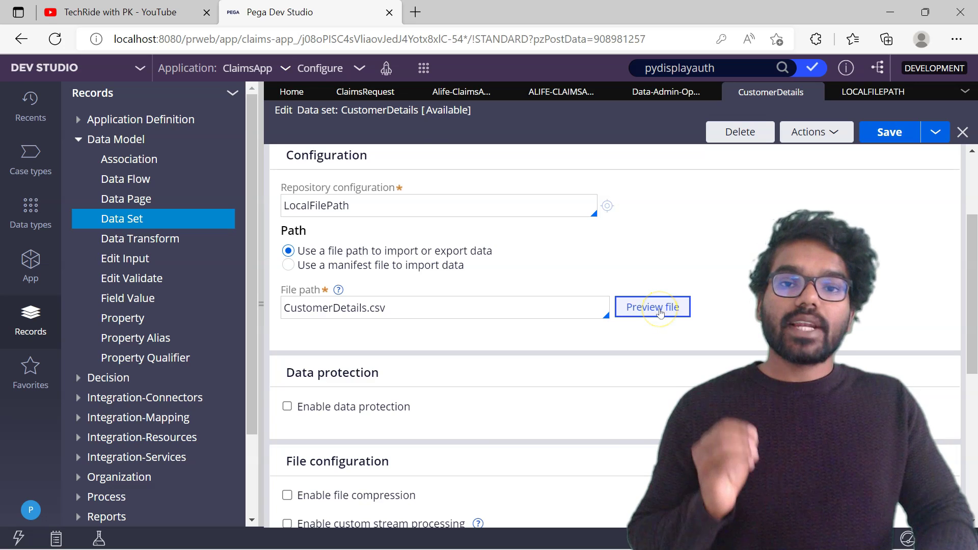
left_click(659, 310)
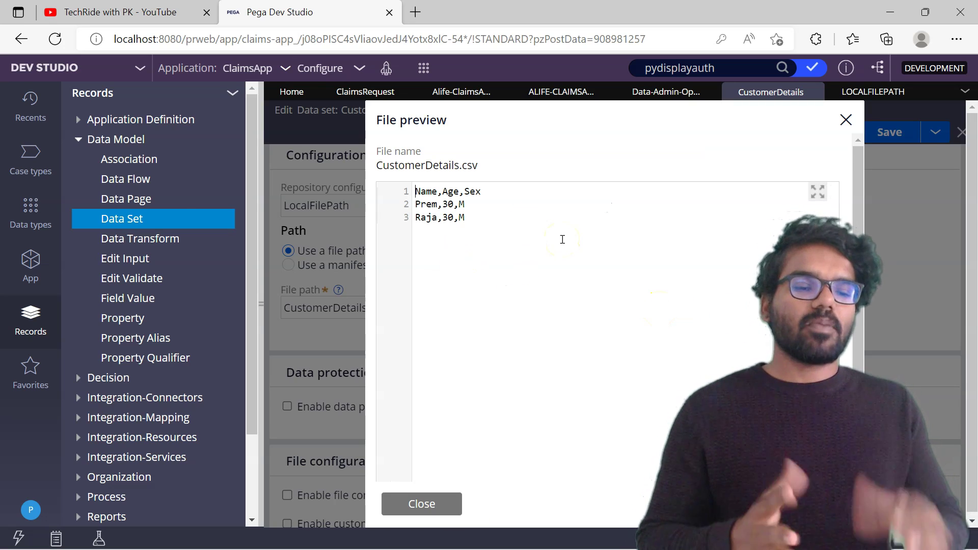
left_click(846, 119)
Enable data protection to view its public key, private key and passphrase reference fields, and disable it again.
left_click(371, 328)
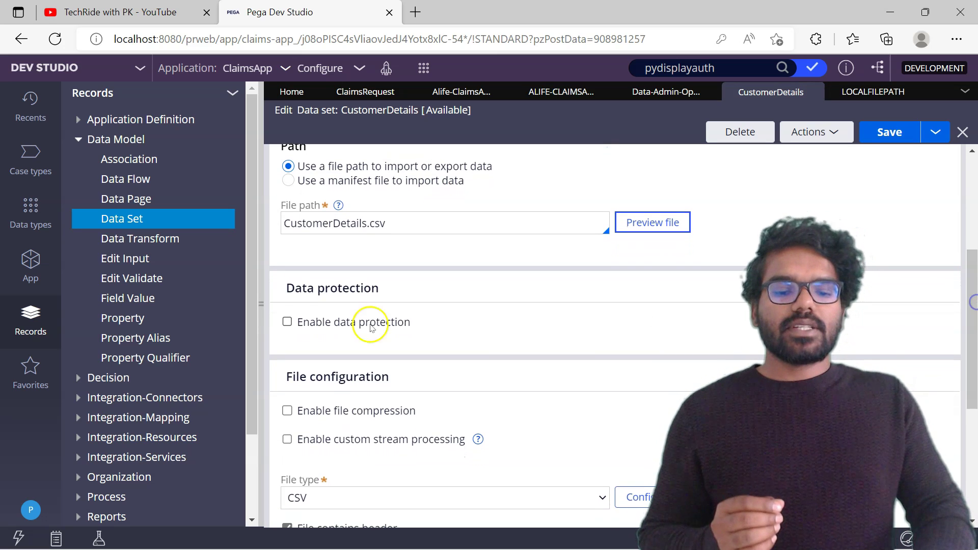
left_click(287, 323)
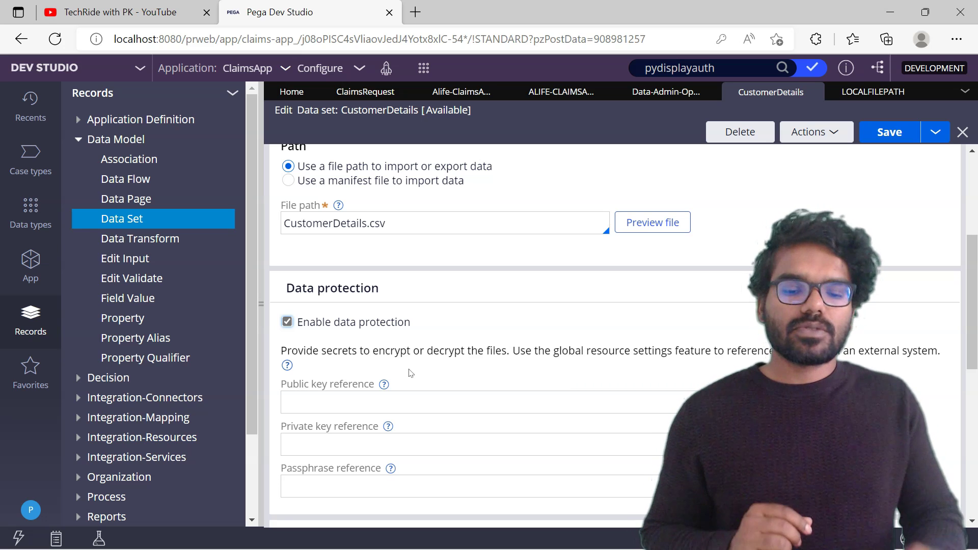
left_click(288, 322)
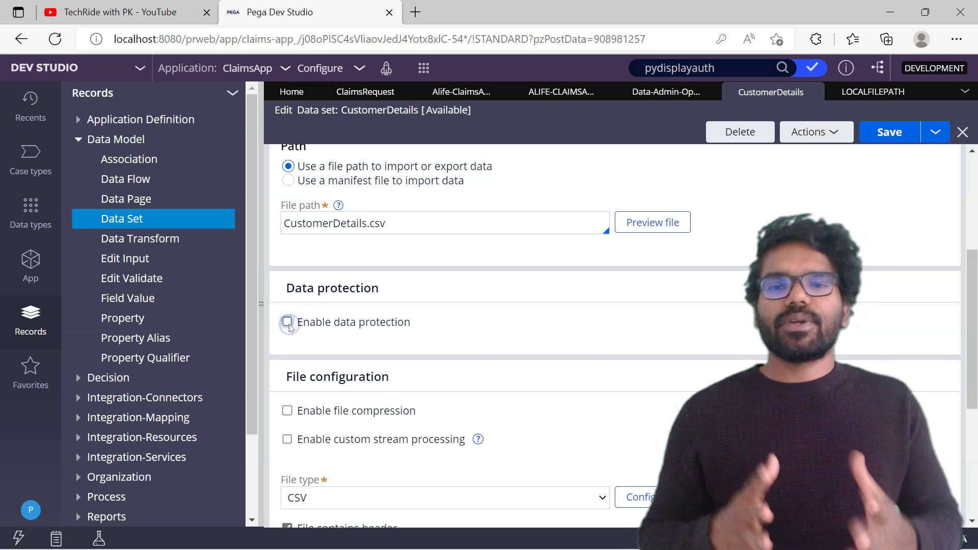
left_click(312, 324)
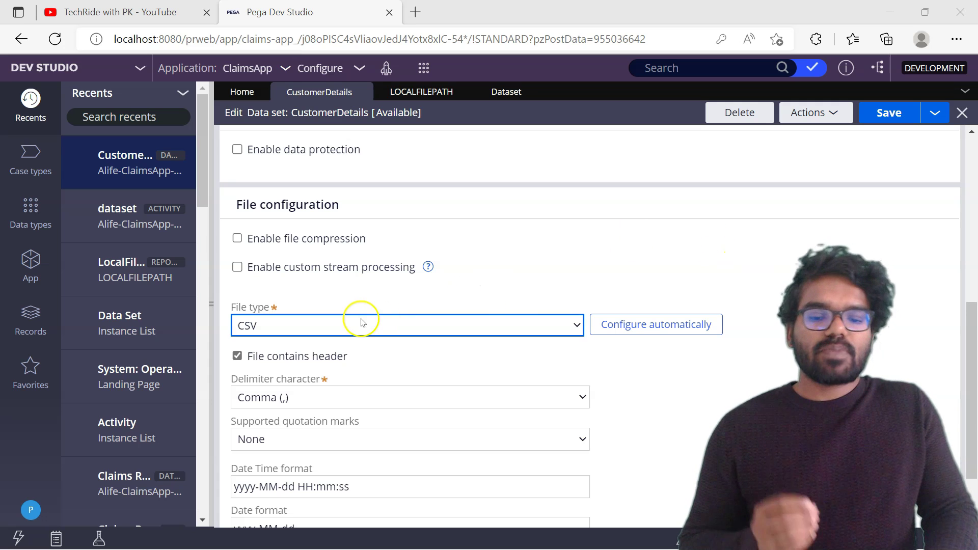
Map the Name column to the .pyName property and save the CustomerDetails data set.
left_click_drag(974, 319, 975, 337)
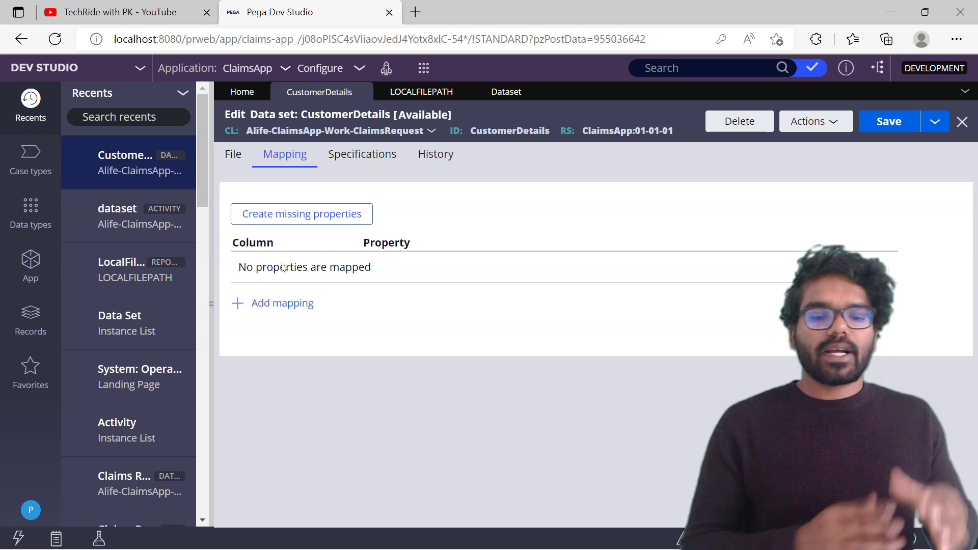
left_click(275, 303)
left_click(255, 270)
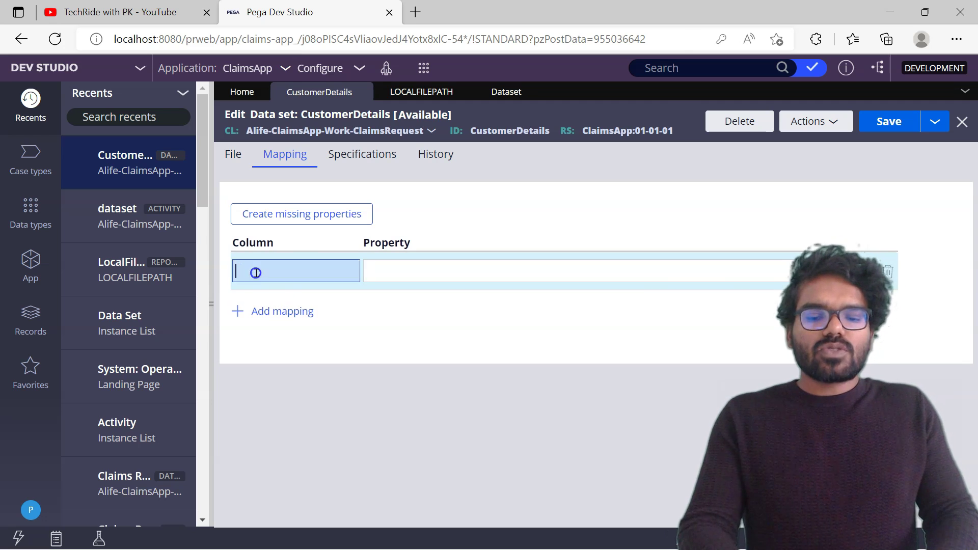
type("Name")
left_click(381, 271)
type(".pyName")
left_click(890, 120)
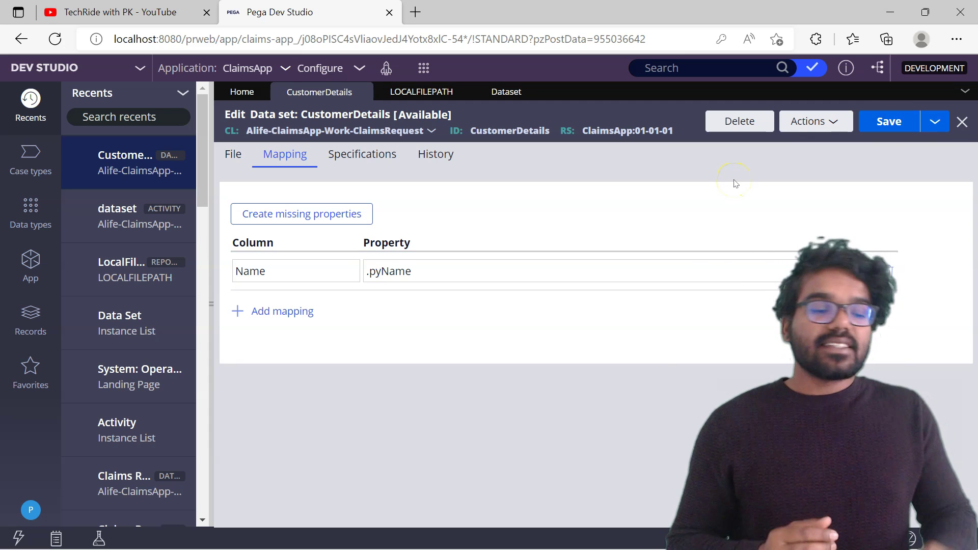
Run the repository-based CustomerDetails data set with the Browse operation and inspect each returned result in the preview.
left_click(819, 125)
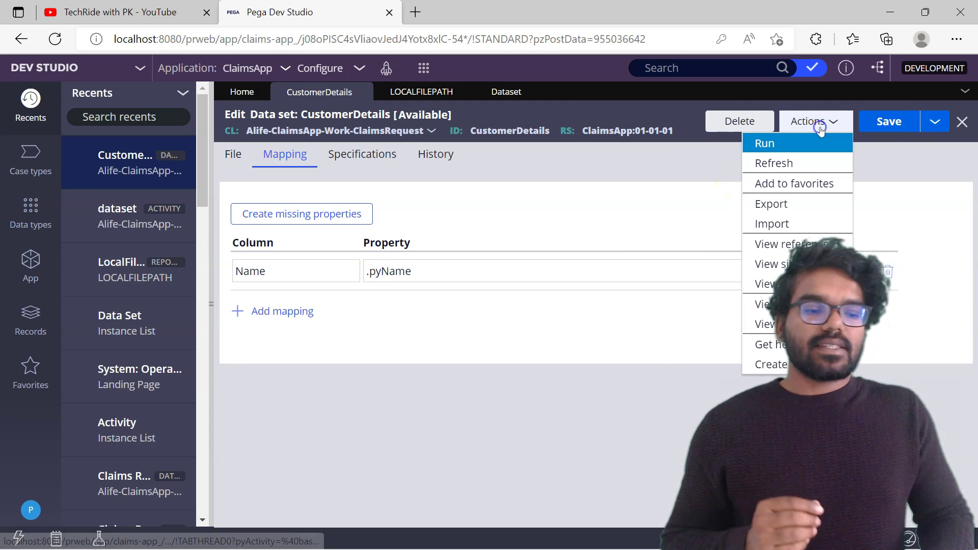
left_click(787, 144)
left_click(331, 139)
left_click(335, 177)
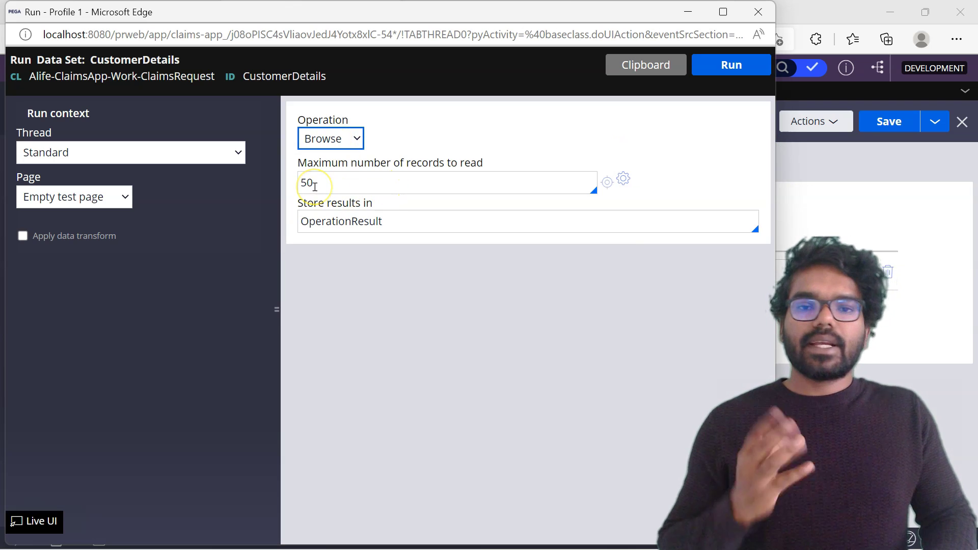
left_click(732, 67)
left_click(232, 136)
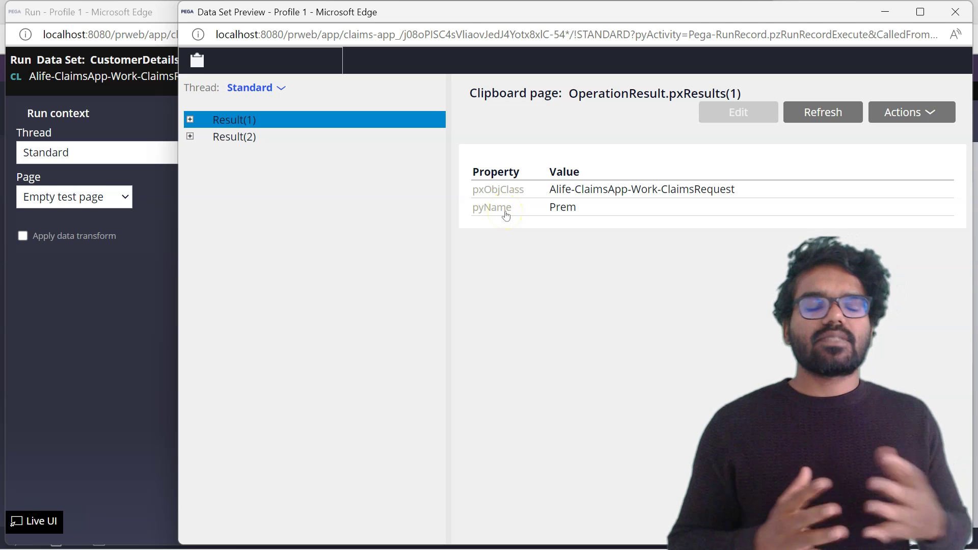
left_click(236, 135)
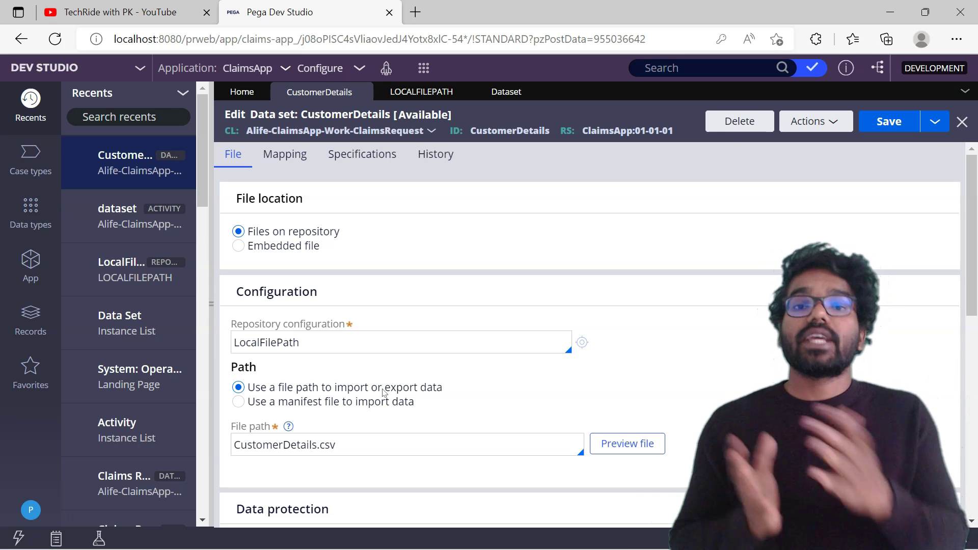
Add a date pattern to the file path, making it CustomerDetails%dd-mm-yy%.csv, and save the data set.
left_click(356, 450)
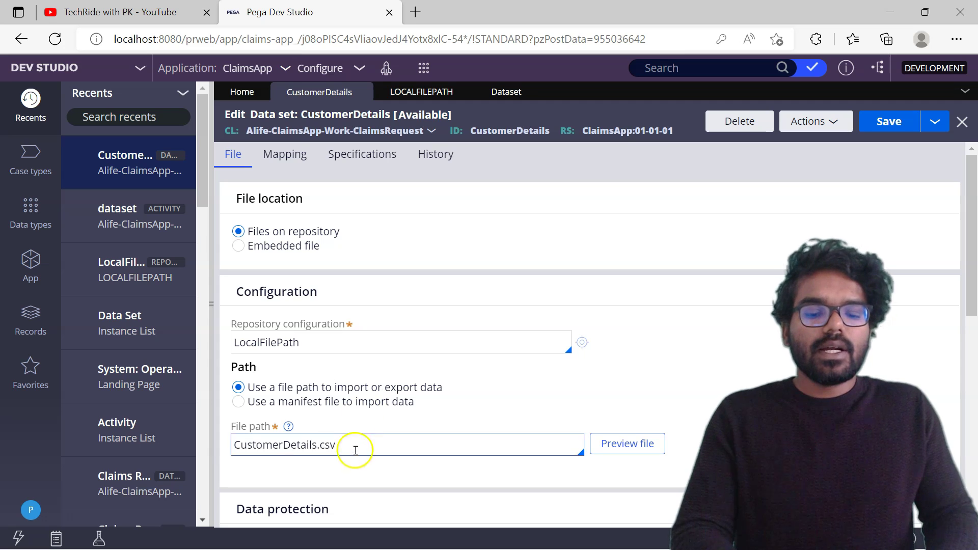
left_click(317, 450)
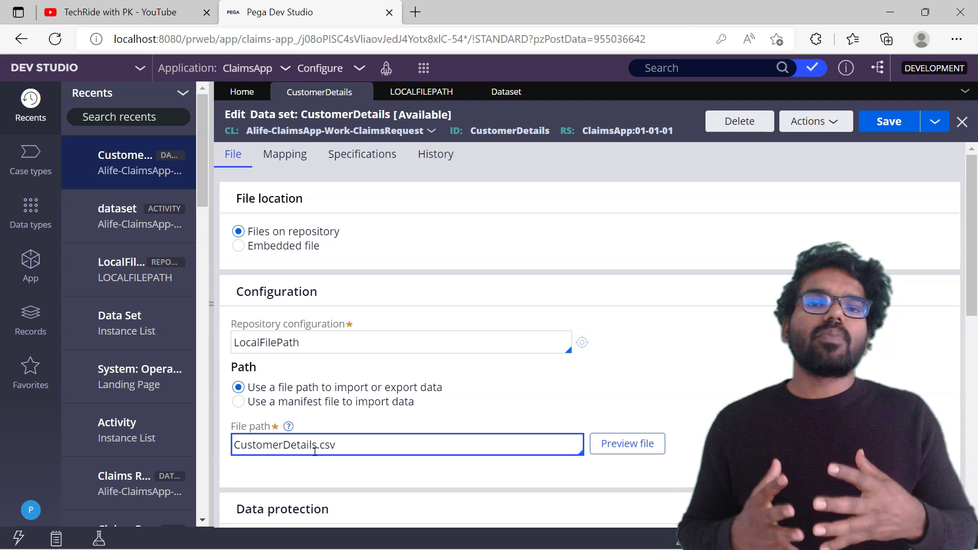
left_click(336, 448)
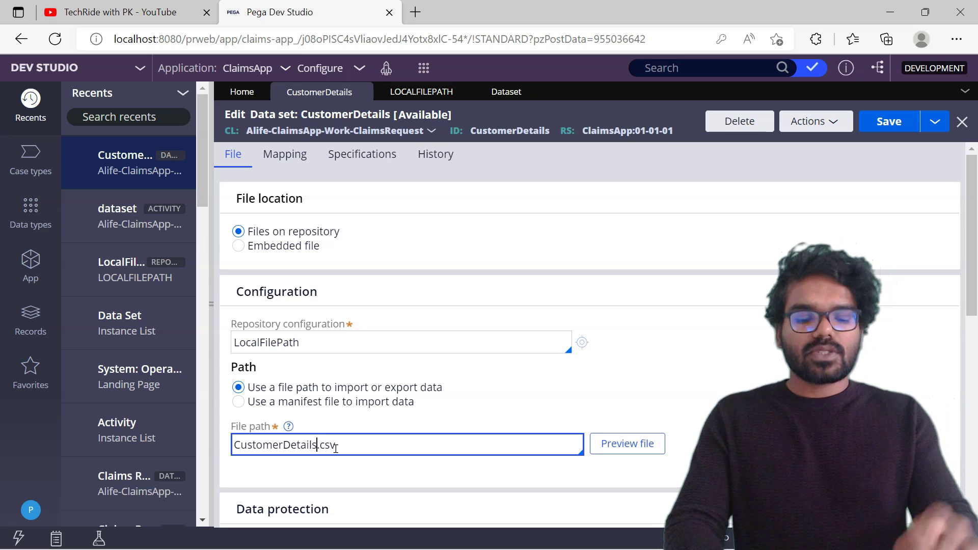
key("Left")
key("Left")
key("Left")
key("Left")
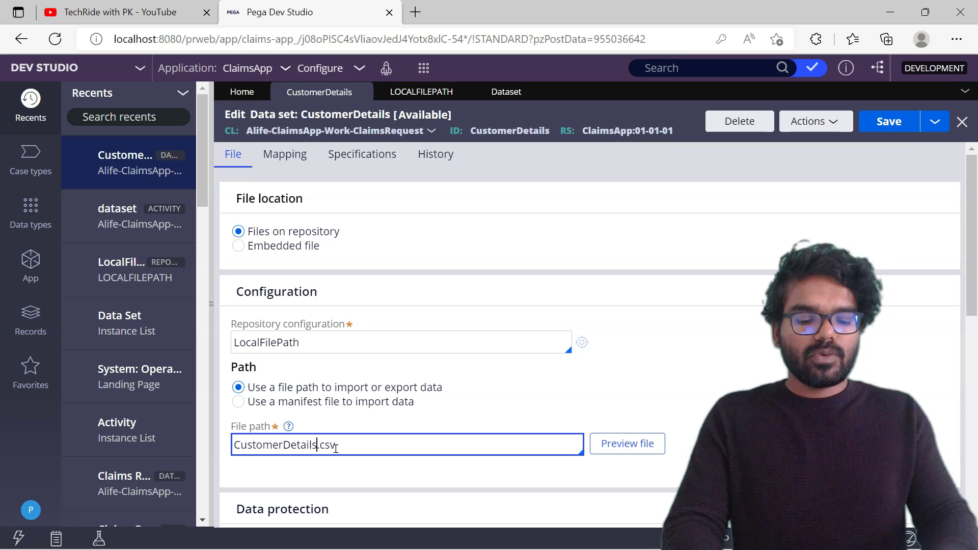
type("%dd-")
type("%%")
key("Left")
type("dd-mm-yy")
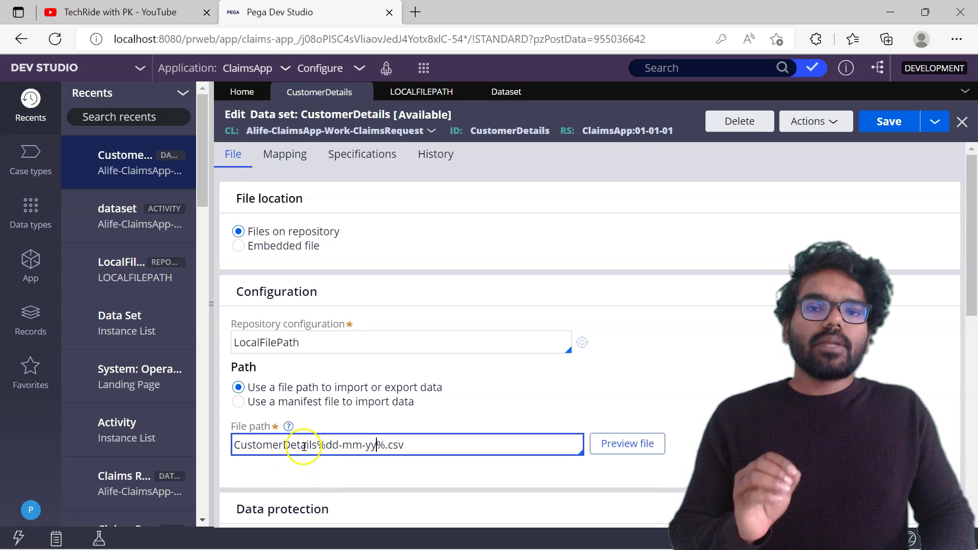
left_click(890, 125)
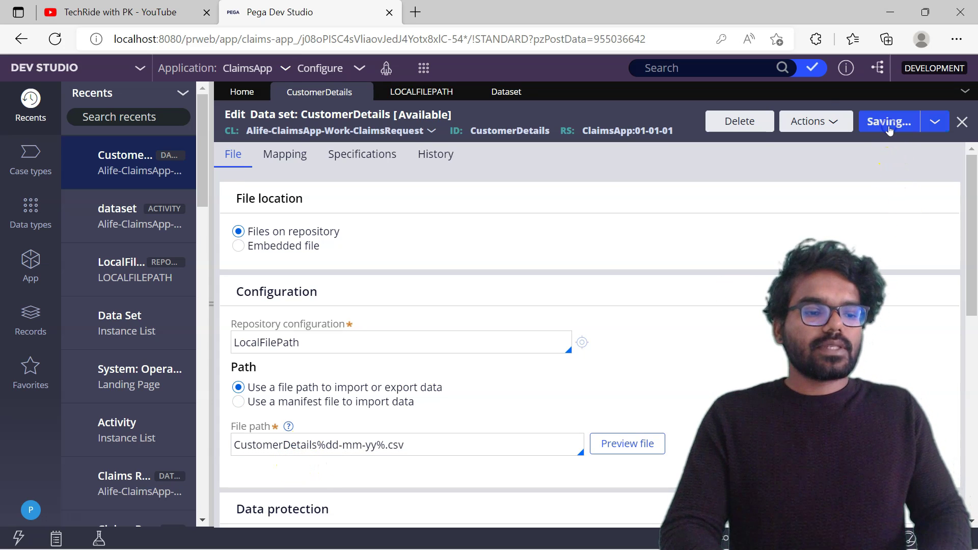
Open a run of the CustomerDetails data set with the dated file path and look at its operation options.
left_click(815, 121)
left_click(794, 143)
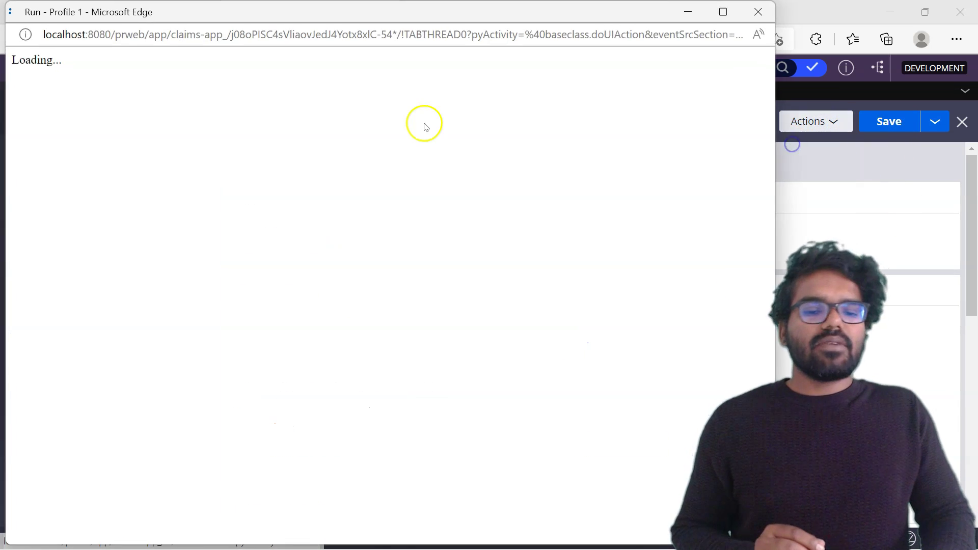
left_click(330, 138)
left_click(326, 190)
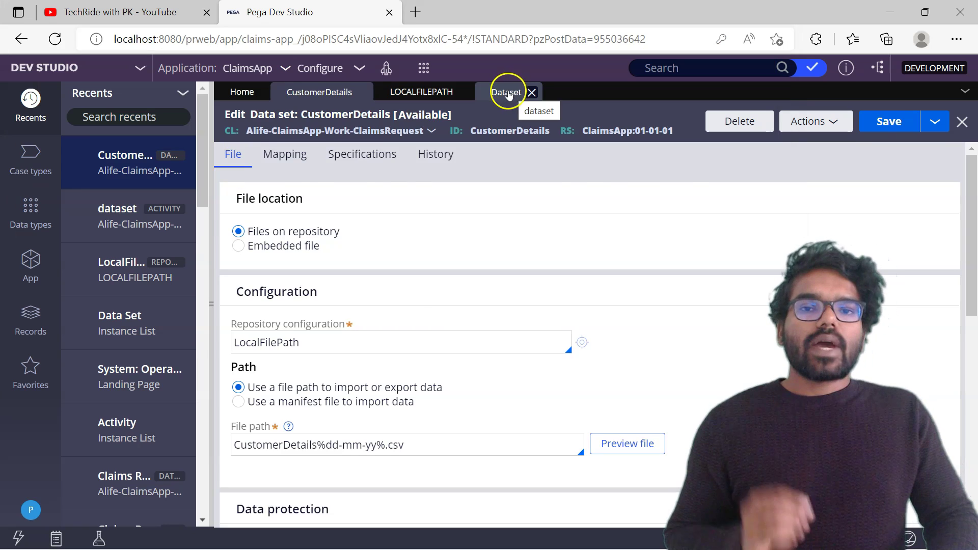
Set the method of step 1 in the dataset activity to DataSet-Execute.
left_click(507, 92)
left_click(441, 253)
type("Dataset")
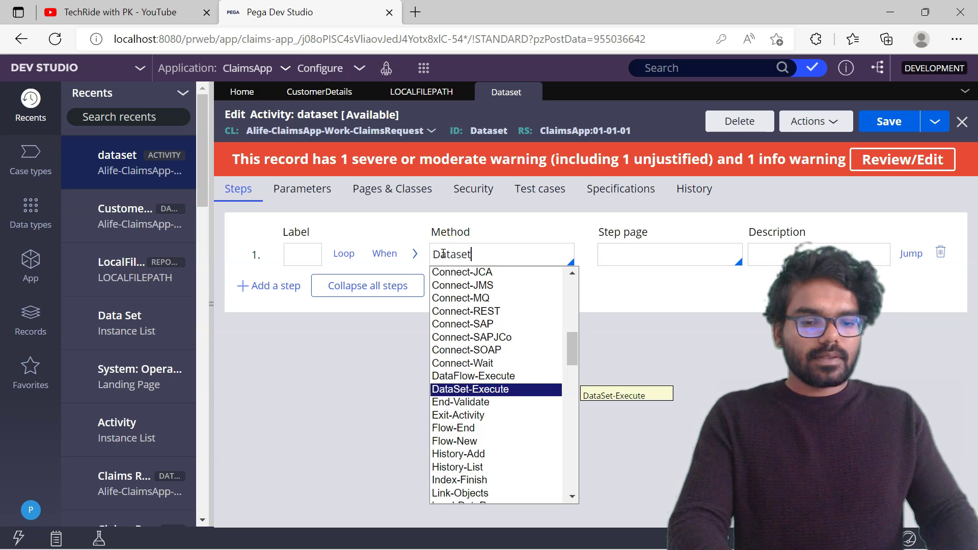
left_click(437, 255)
key("Return")
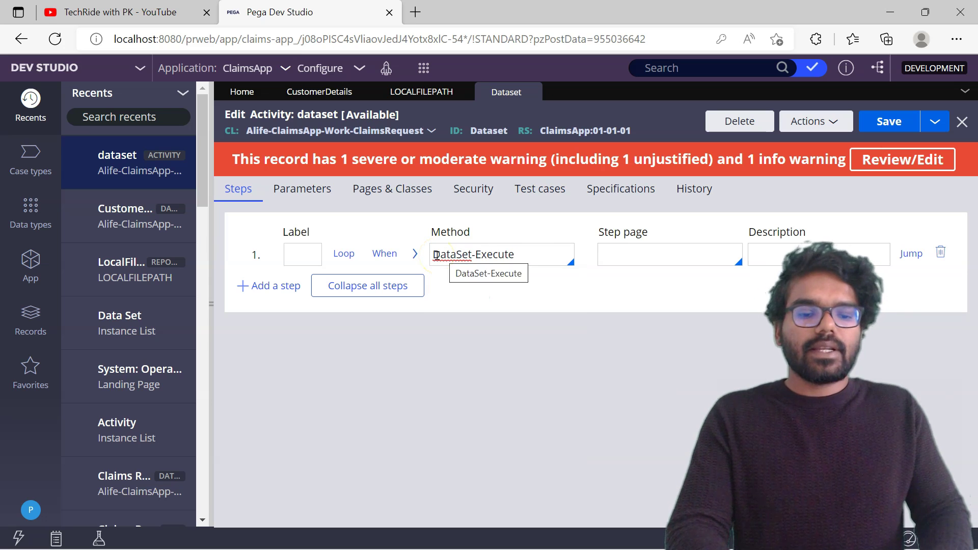
Configure the DataSet-Execute step with data set CustomerDetails, operation Save, and saving the list of pages defined in a named page.
left_click(415, 255)
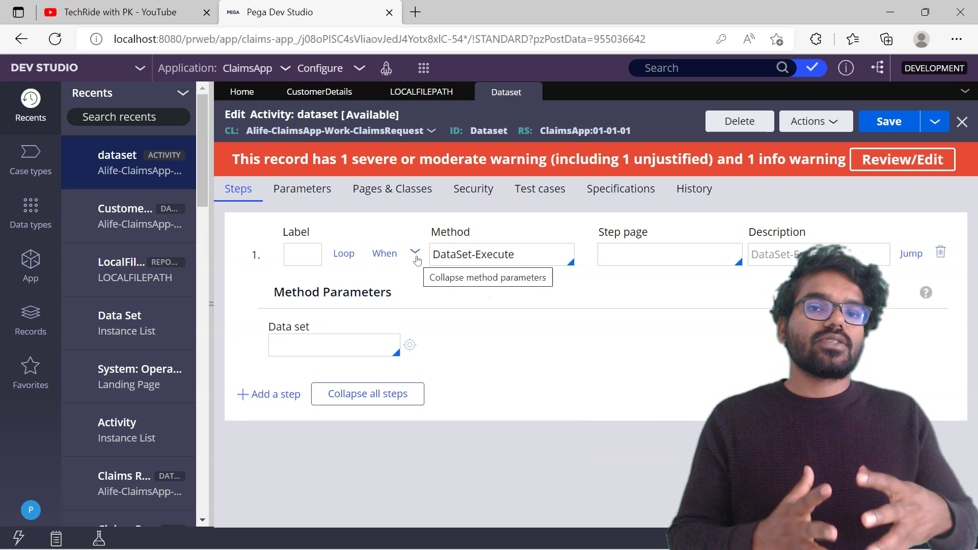
left_click(280, 346)
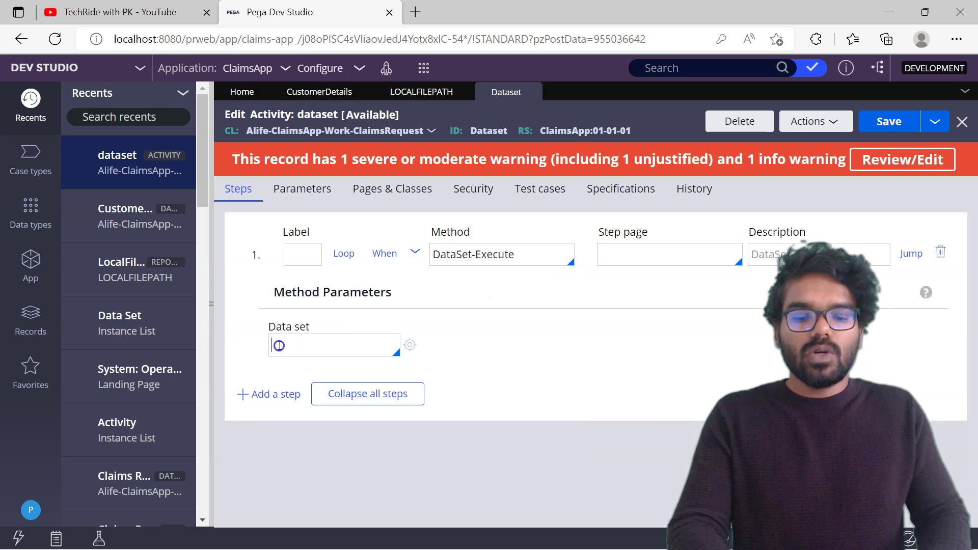
key("Down")
key("Down")
key("Return")
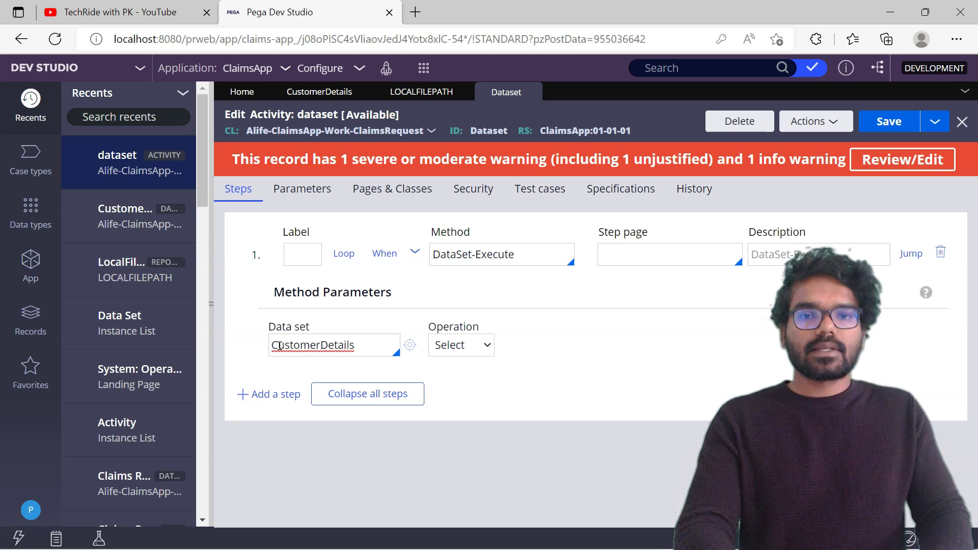
left_click(477, 345)
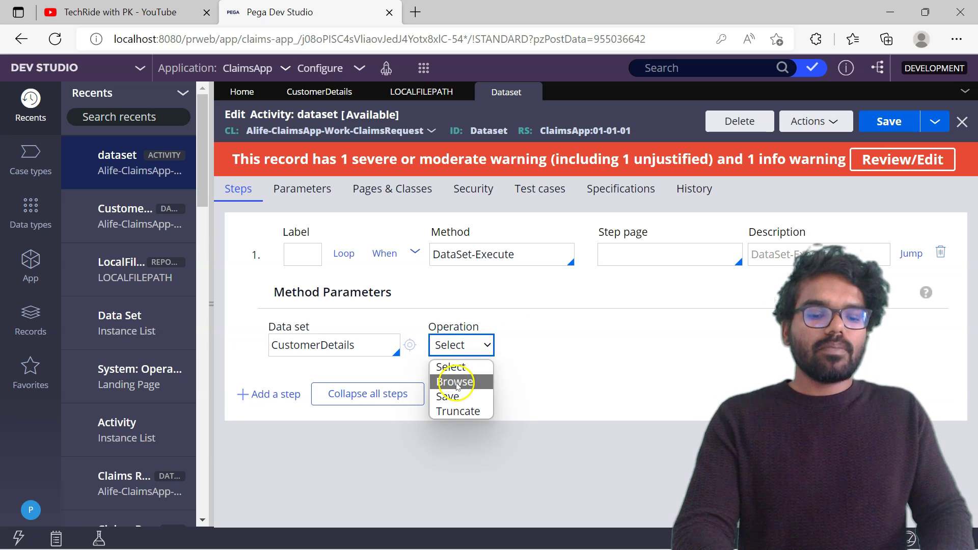
left_click(455, 396)
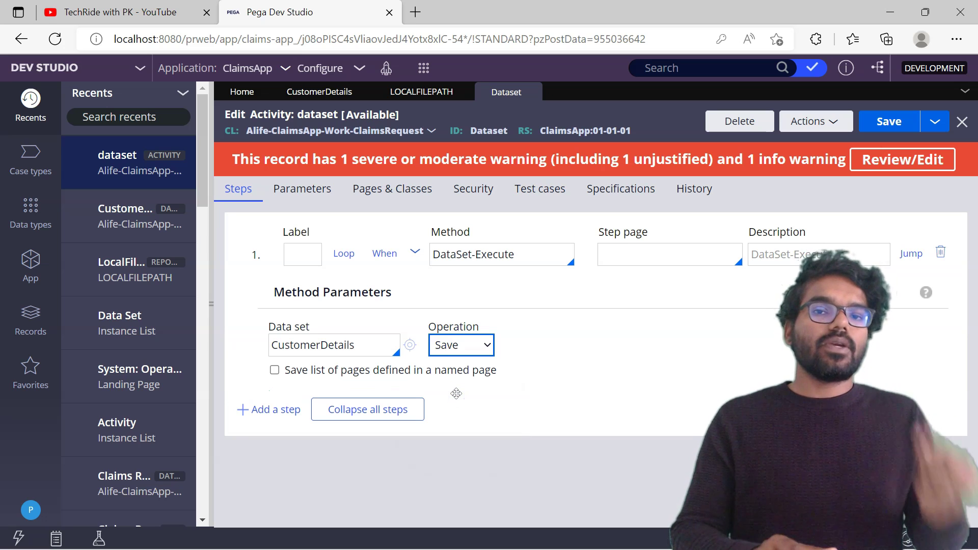
left_click(285, 371)
left_click(306, 391)
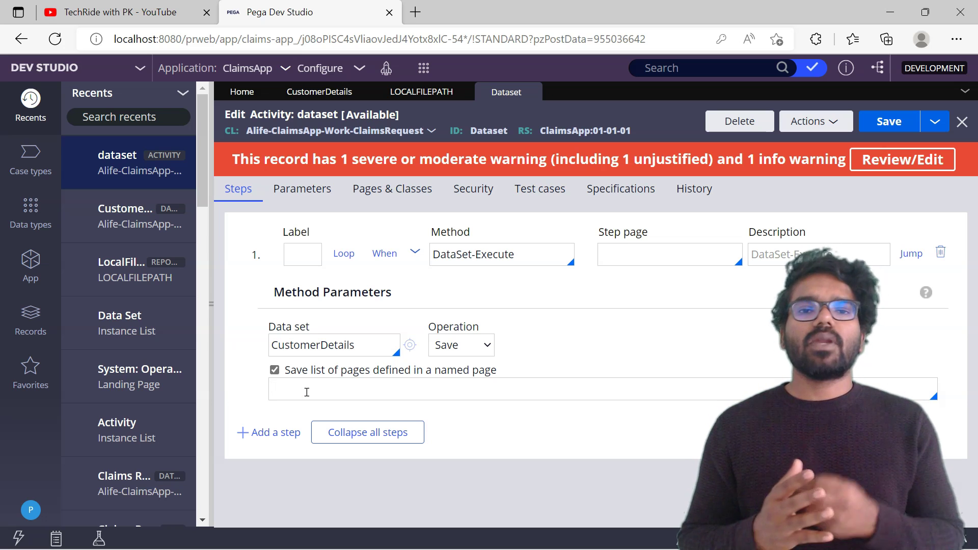
Insert a new step before the DataSet-Execute step and set its method to Property-Set.
right_click(246, 255)
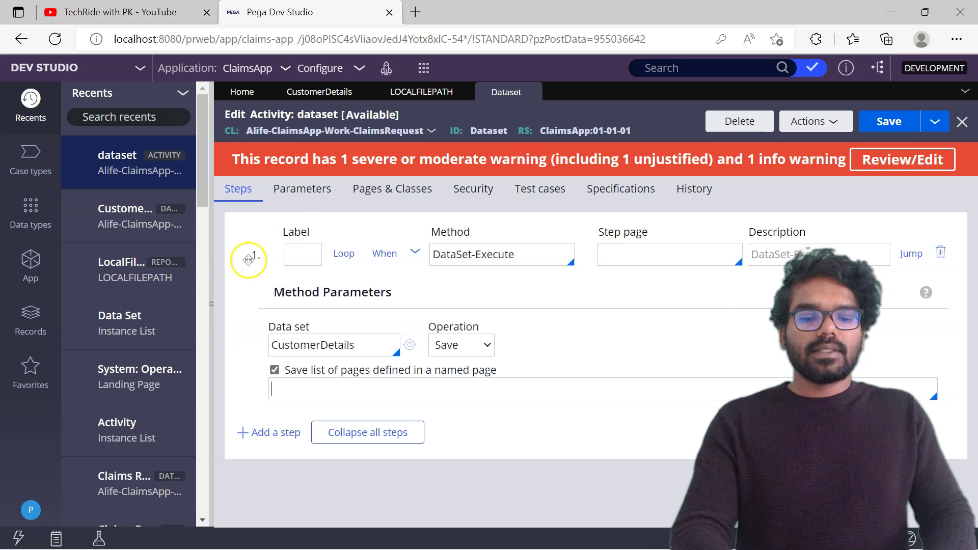
left_click(313, 494)
left_click(441, 255)
type("Property-set")
In the Property-Set step, set CustomerDetails.pxResults(1).pyName to the customer's name as a quoted text value.
left_click(416, 254)
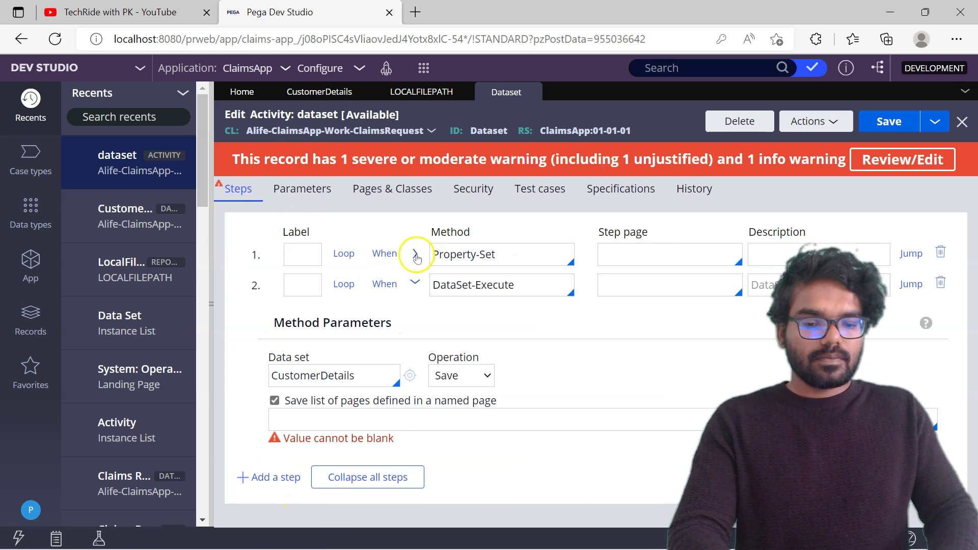
left_click(210, 305)
left_click(165, 351)
type("CustomerD")
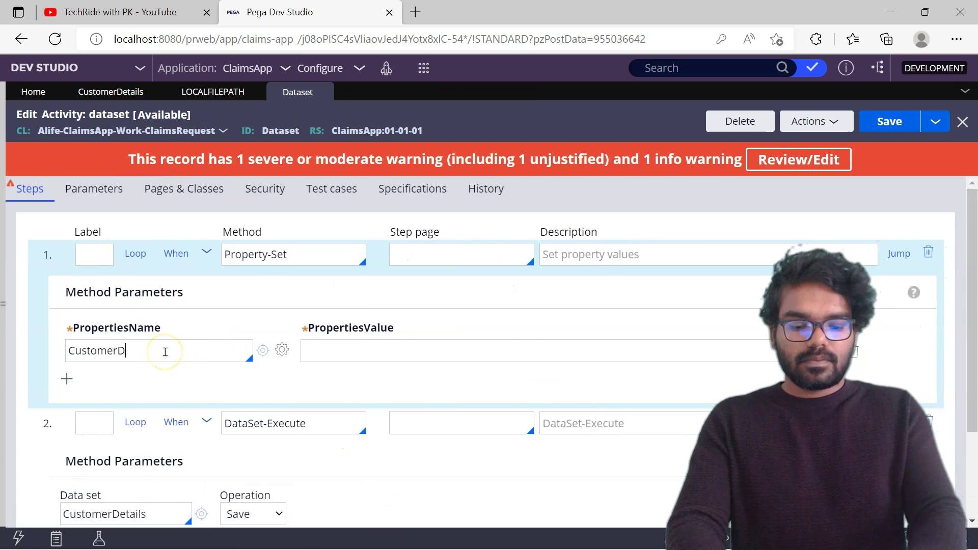
type("etails.pxResults(1).pyName")
left_click(334, 352)
type("\"Premkumar\"")
Copy the CustomerDetails page reference from the property name and add it to the activity's pages and classes.
left_click_drag(66, 351, 204, 352)
key("ctrl+c")
left_click(183, 188)
left_click(129, 259)
key("ctrl+v")
left_click(29, 188)
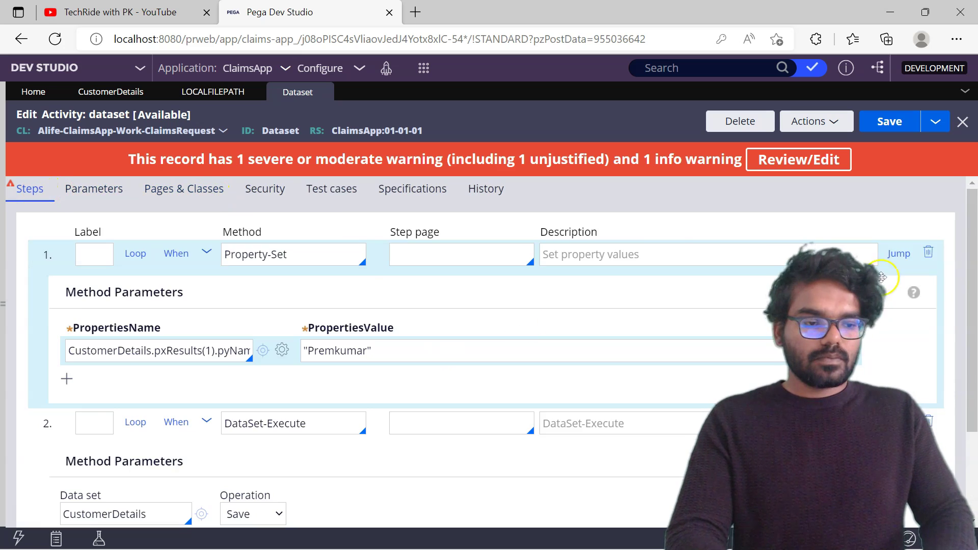
Enter CustomerDetails.pxResults as the named page list in the DataSet-Execute step and save the activity.
scroll(236, 273, "down", 3)
left_click(227, 439)
key("ctrl+v")
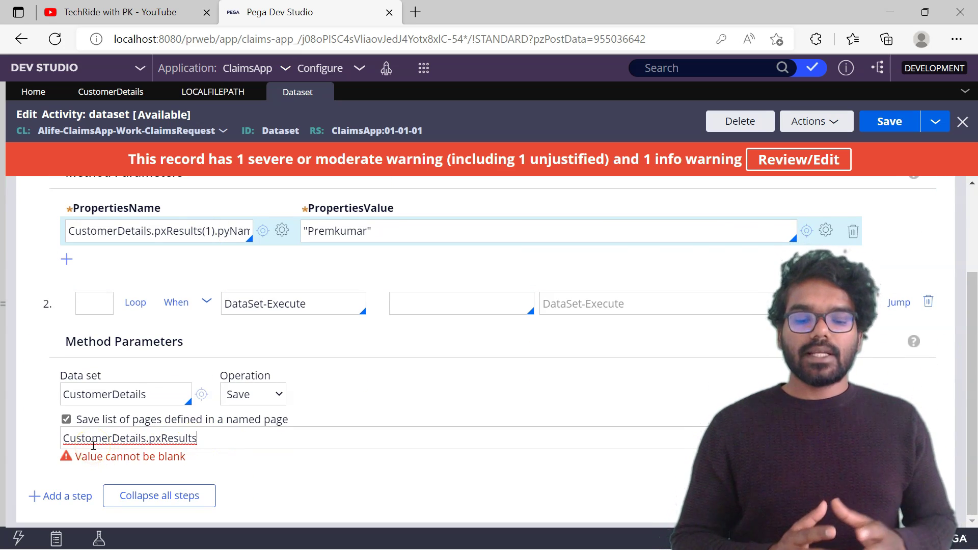
left_click(878, 126)
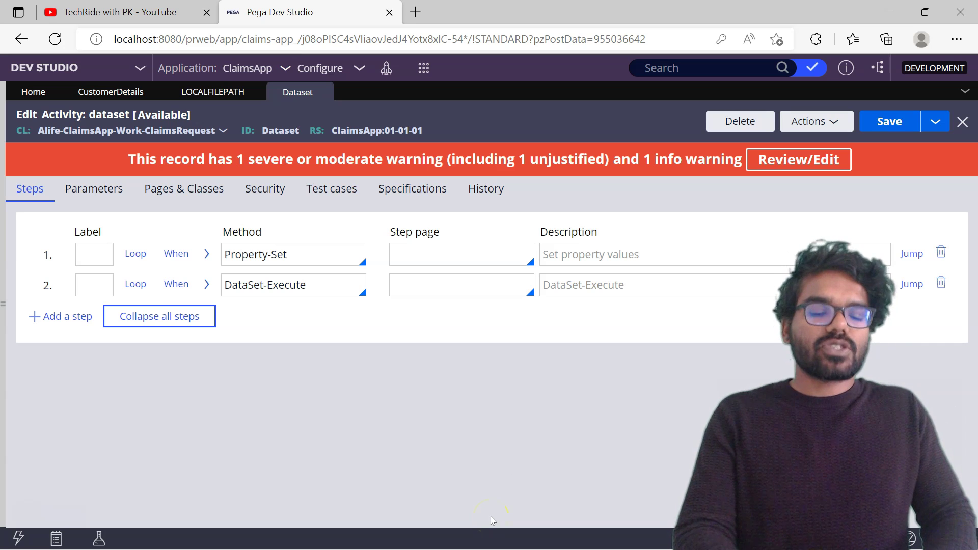
Check the repository's files folder in File Explorer, and run the dataset activity in Pega Dev Studio.
left_click(440, 532)
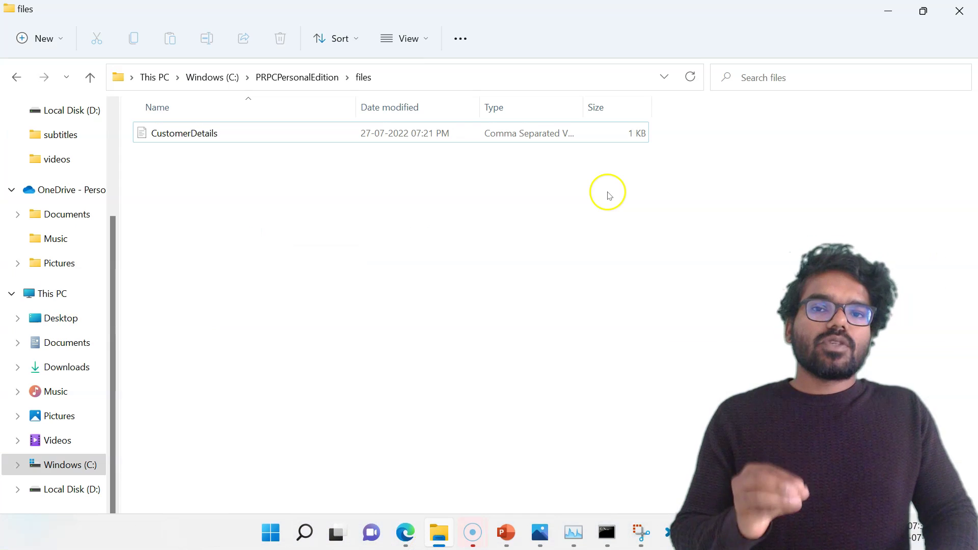
left_click(186, 143)
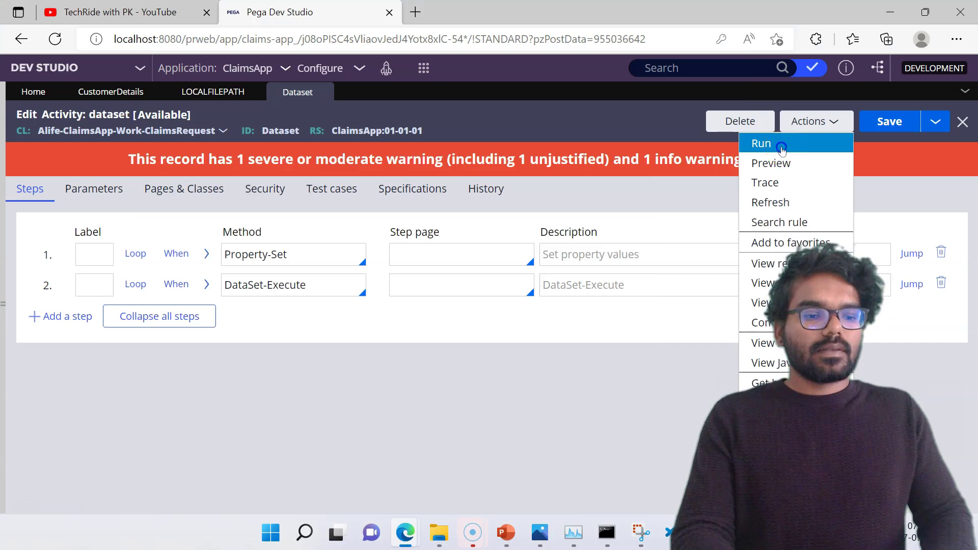
left_click(758, 142)
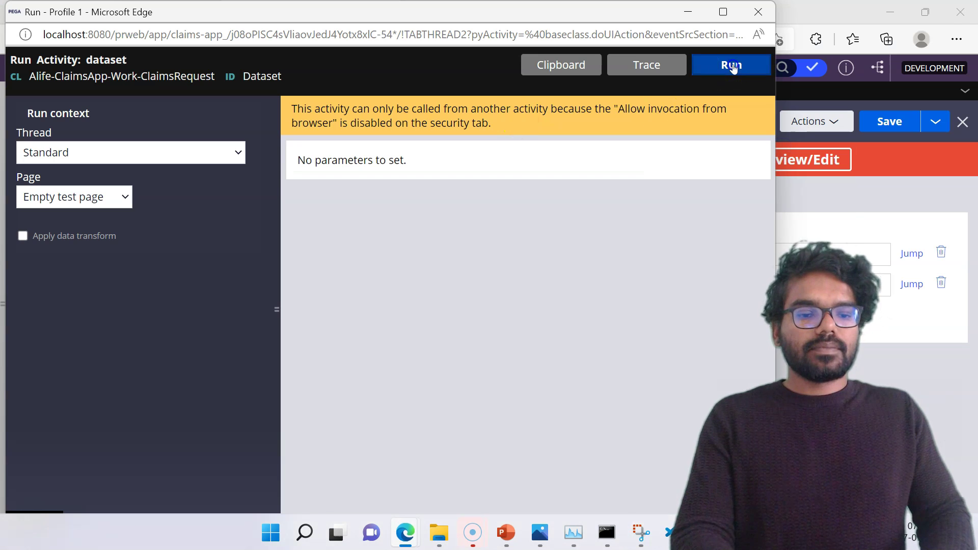
left_click(732, 67)
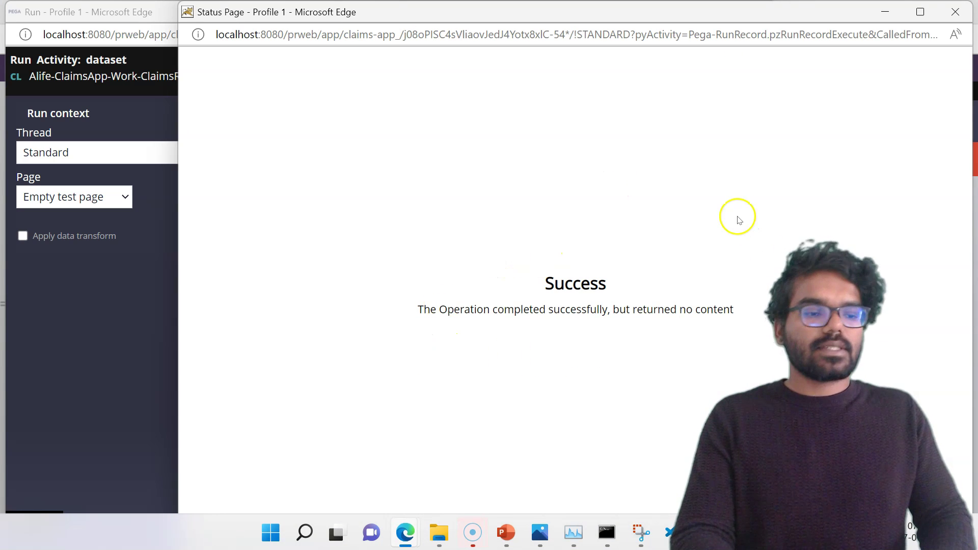
left_click(886, 12)
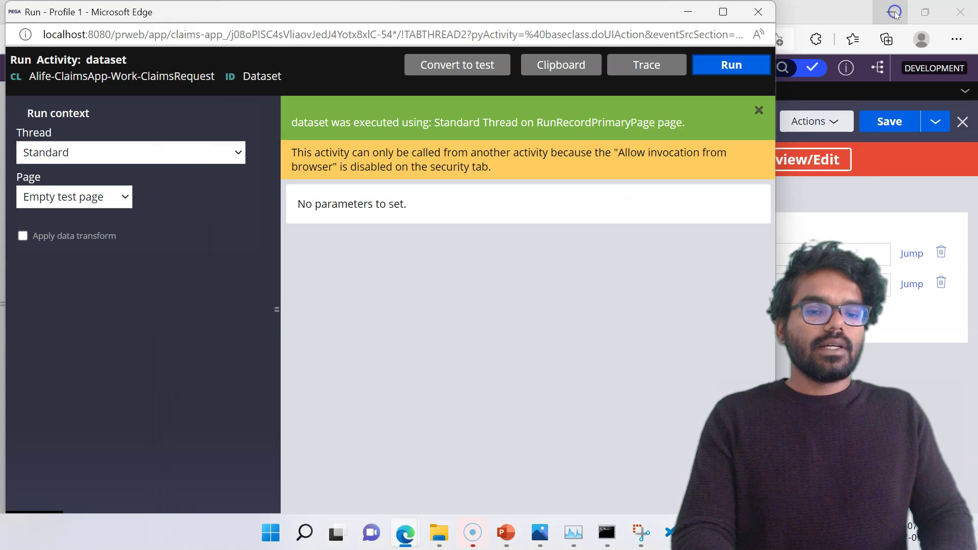
In File Explorer, inspect the files generated in the repository folder and open the dated CustomerDetails CSV in Visual Studio Code.
left_click(439, 534)
left_click(196, 174)
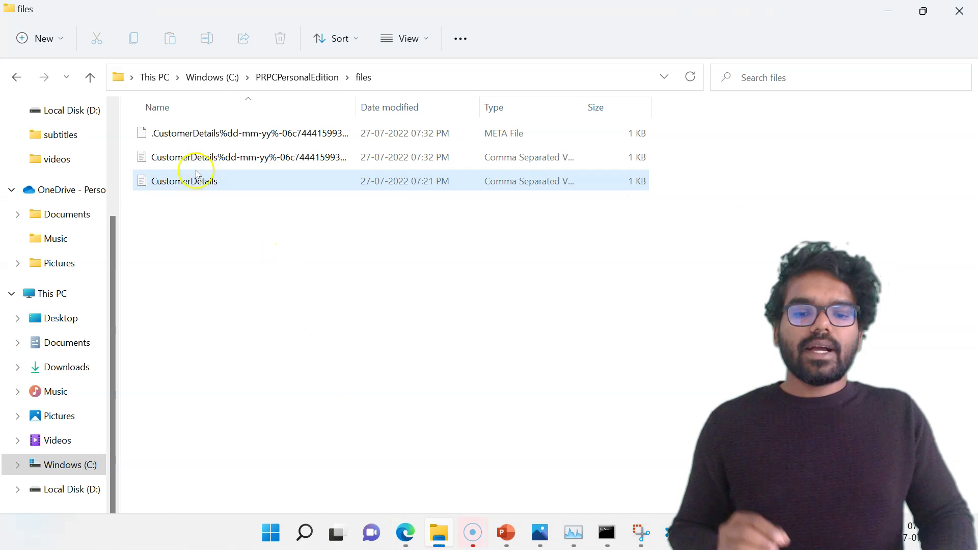
left_click(197, 163)
left_click(249, 280)
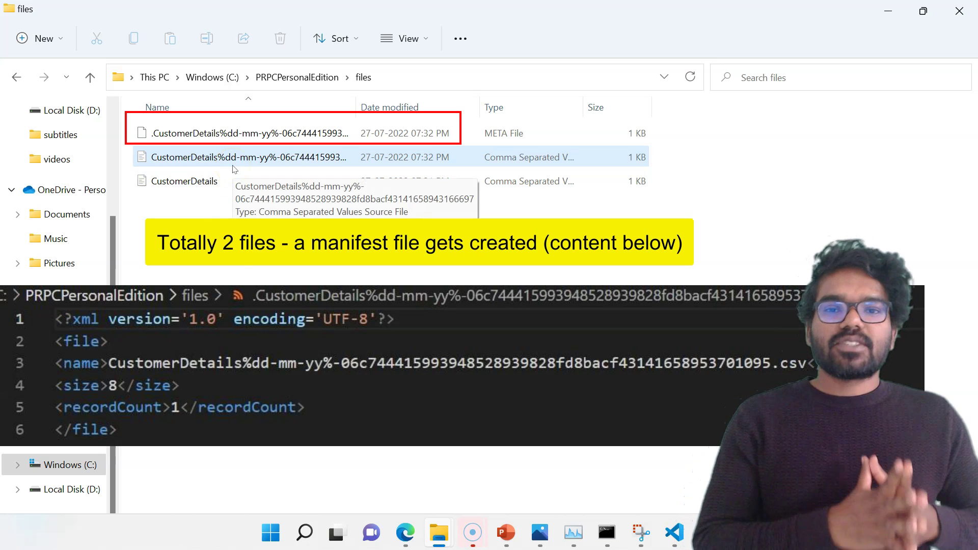
left_click(246, 164)
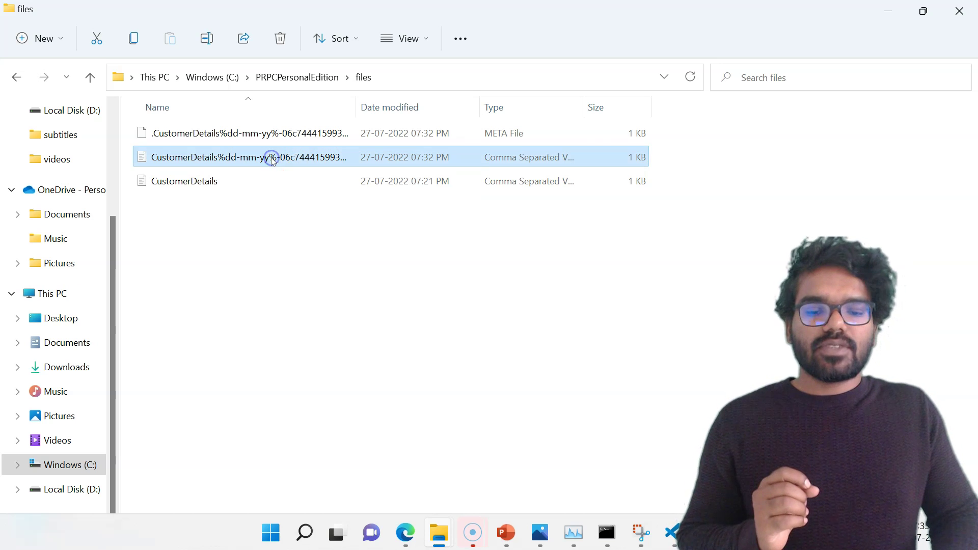
right_click(272, 158)
mouse_move(338, 230)
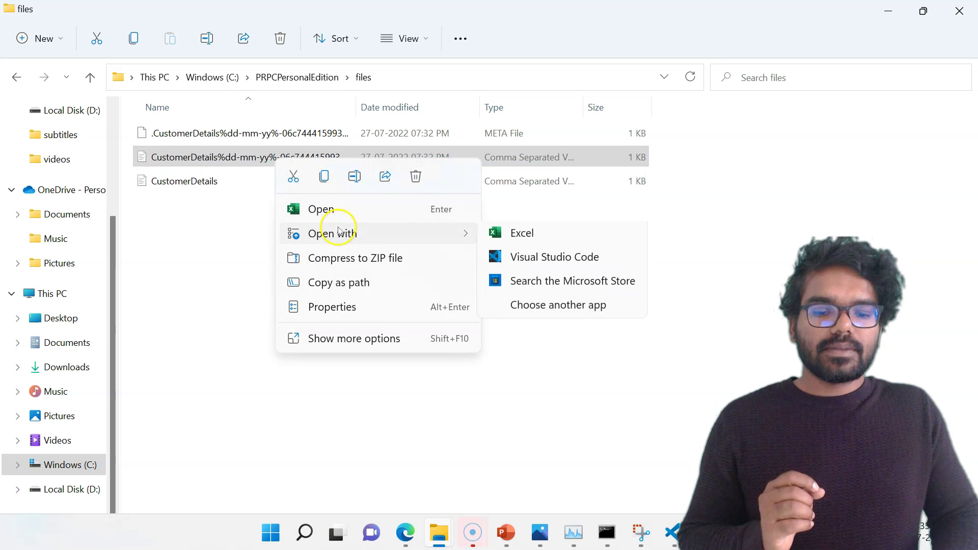
left_click(519, 262)
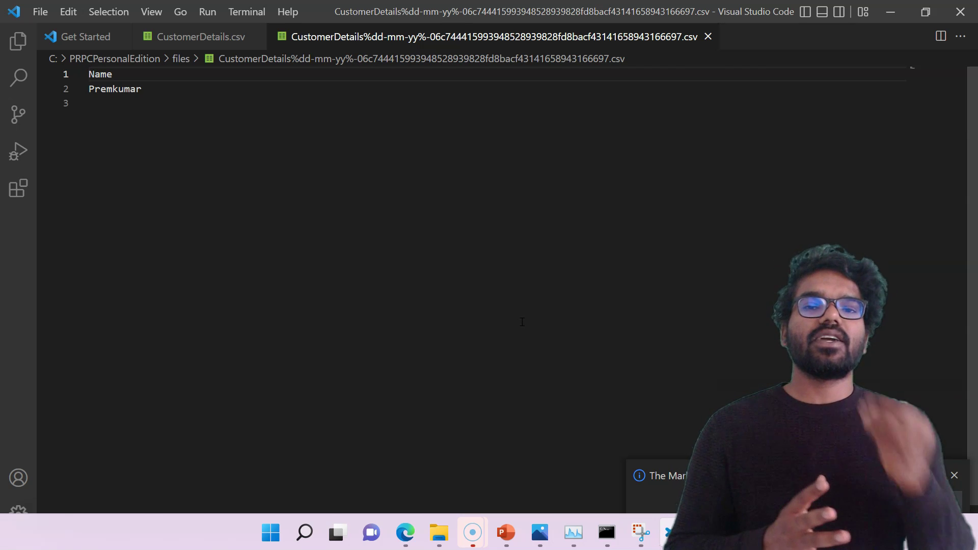
Switch to the CustomerDetails data set in Pega Dev Studio and choose to import data with a manifest file.
key("alt+Tab")
left_click(235, 309)
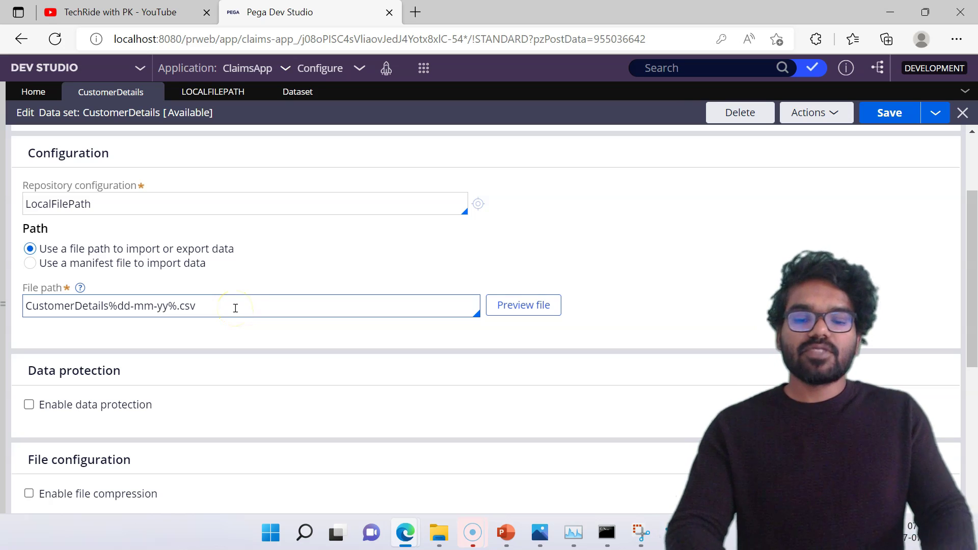
left_click(30, 263)
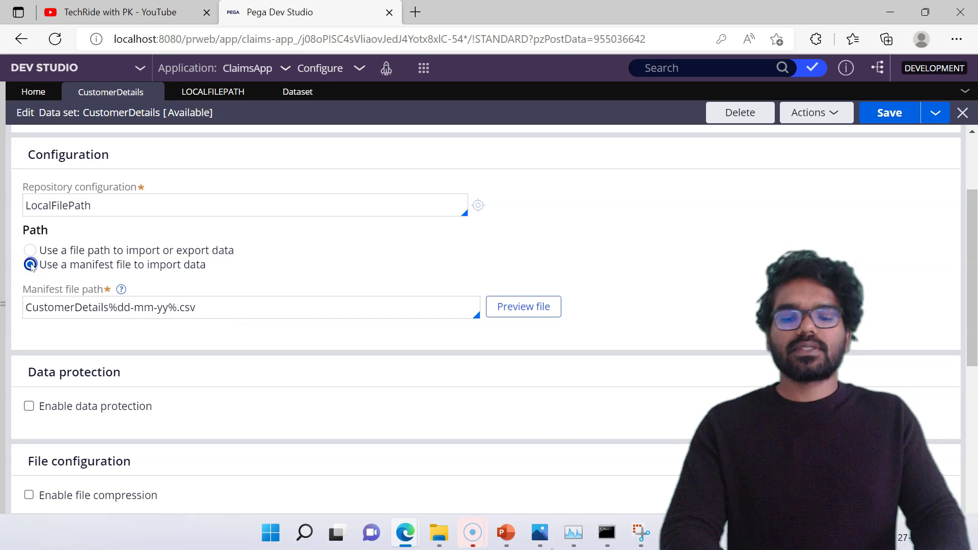
left_click(71, 391)
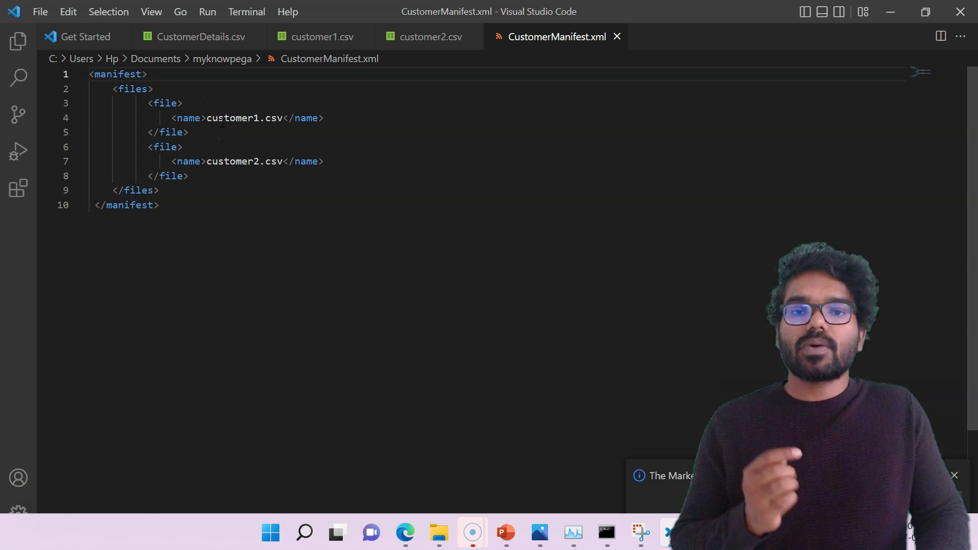
In Visual Studio Code, review the contents of customer1.csv, customer2.csv and CustomerManifest.xml.
left_click(322, 38)
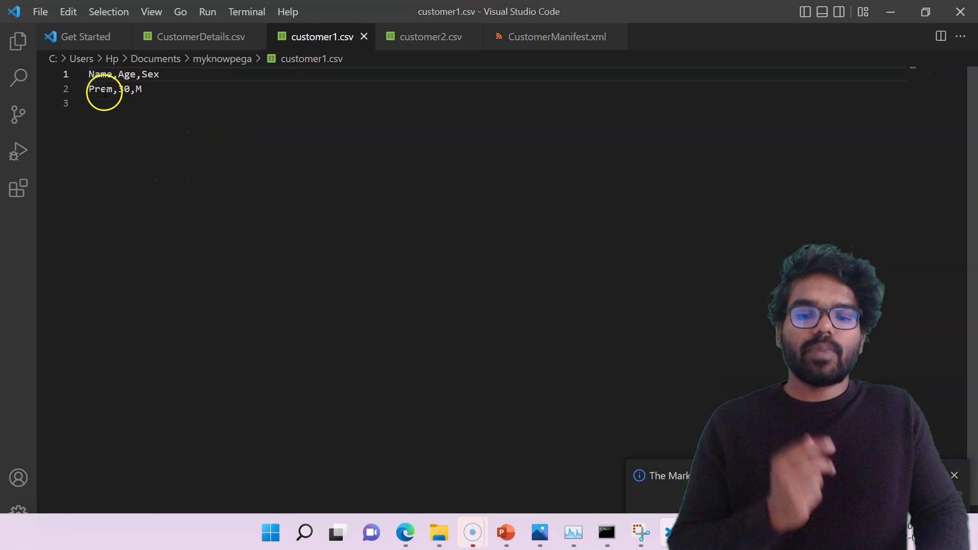
left_click(411, 39)
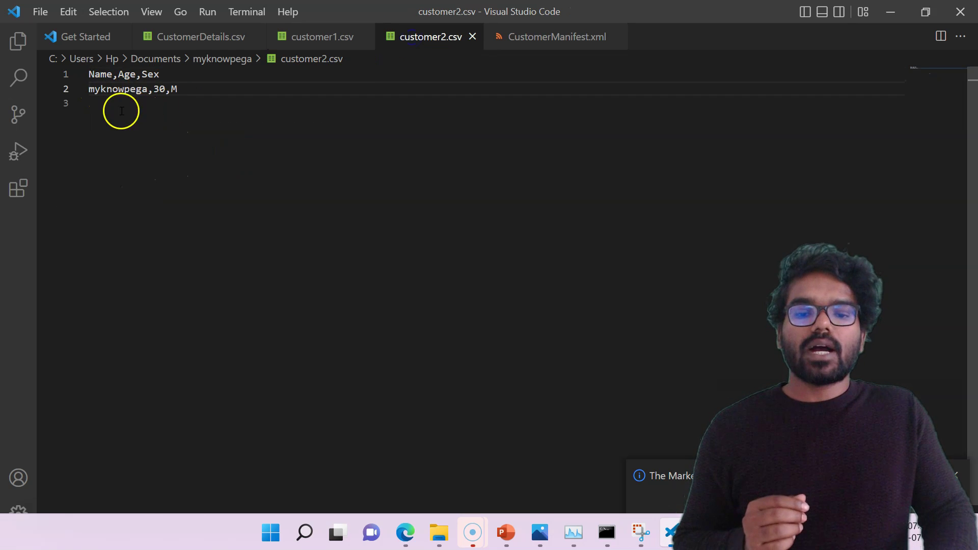
key("ctrl+Page_Down")
left_click(204, 224)
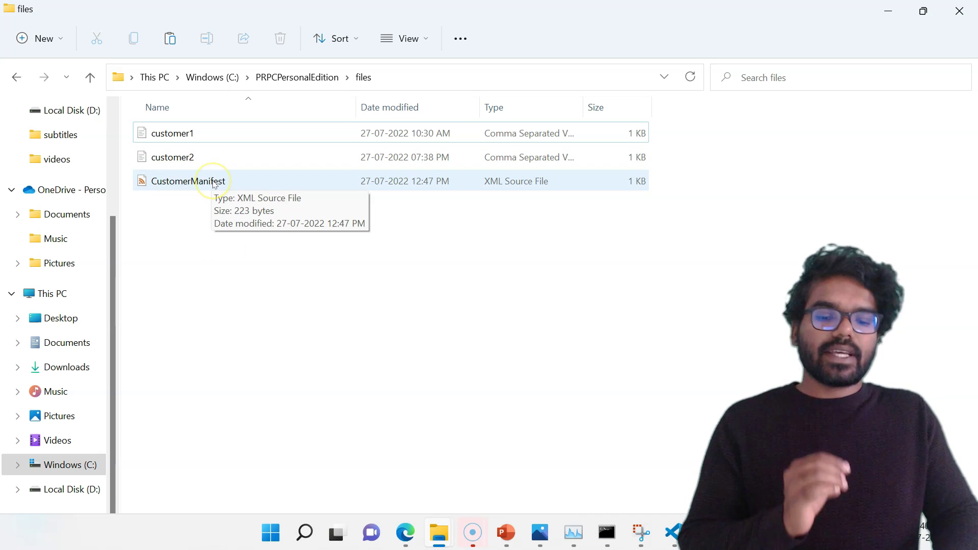
Back in Pega Dev Studio, set the manifest file path to CustomerManifest.xml, and save the data set after previewing the file.
mouse_move(406, 530)
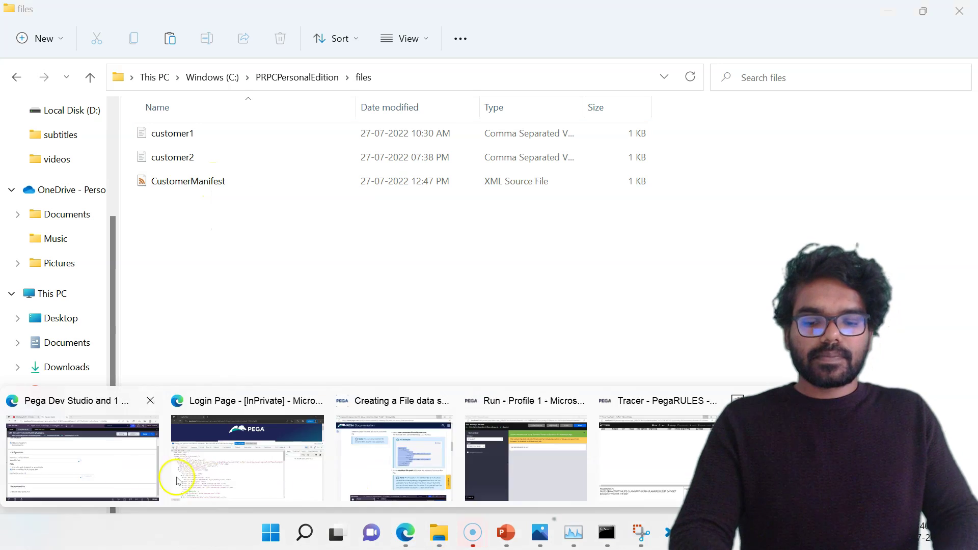
left_click(81, 474)
left_click(94, 387)
type("CustomerManifest.xml")
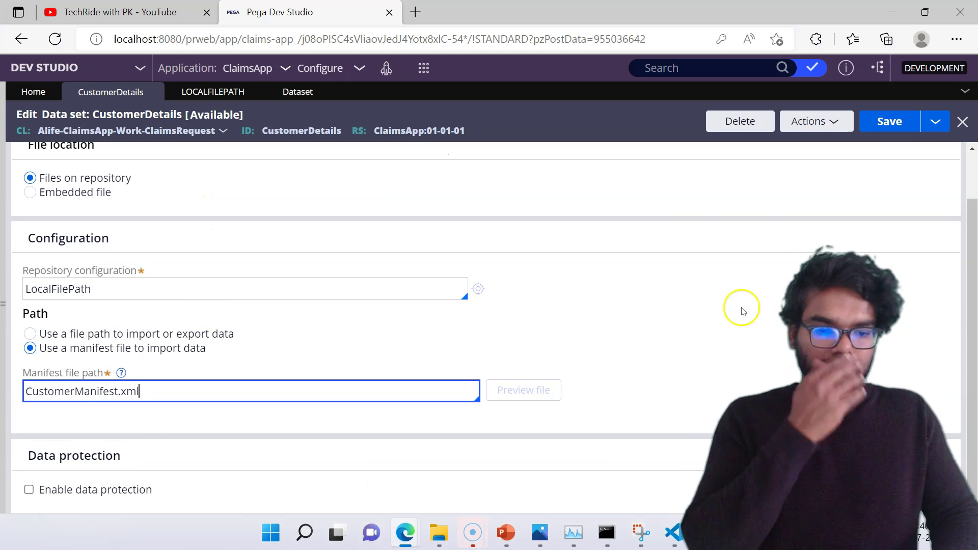
left_click(519, 392)
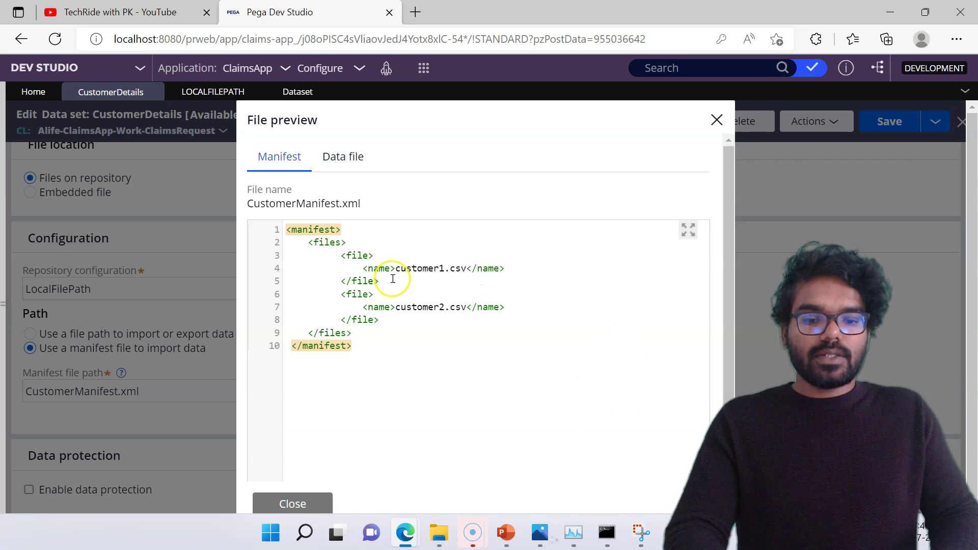
left_click(717, 121)
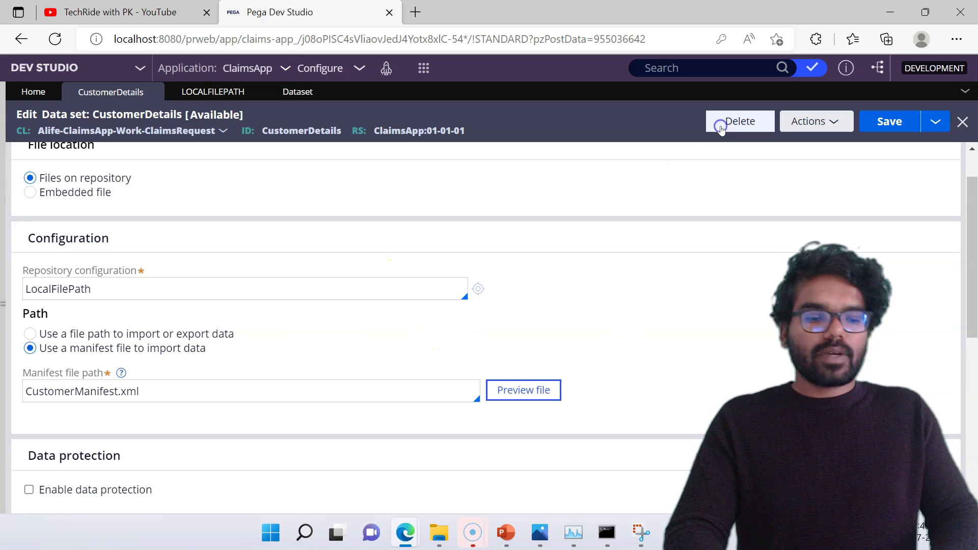
left_click(889, 123)
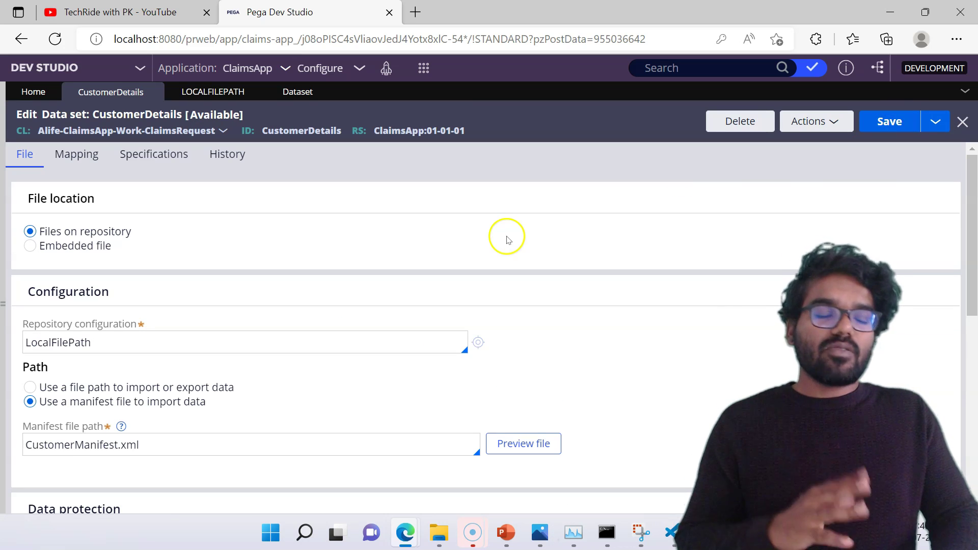
Run the manifest-based CustomerDetails data set with the Browse operation.
left_click(832, 127)
left_click(788, 143)
left_click(336, 139)
left_click(324, 175)
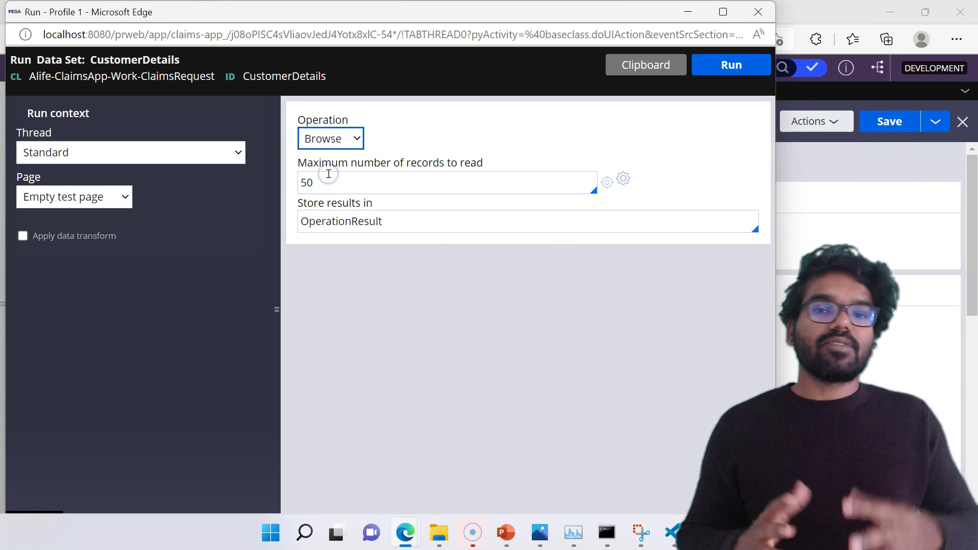
left_click(728, 66)
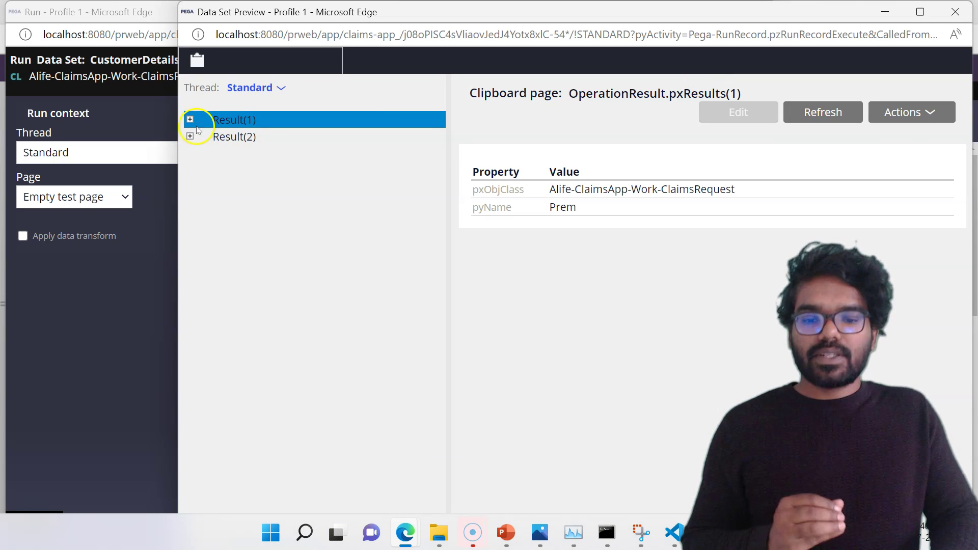
View the second browse result, and run the CustomerDetails data set with the Truncate operation.
left_click(237, 137)
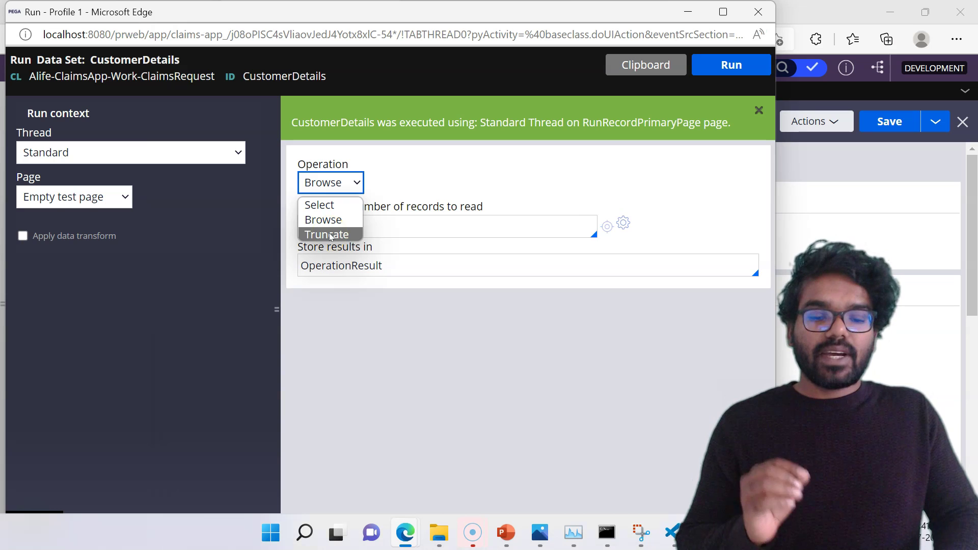
left_click(331, 235)
left_click(732, 64)
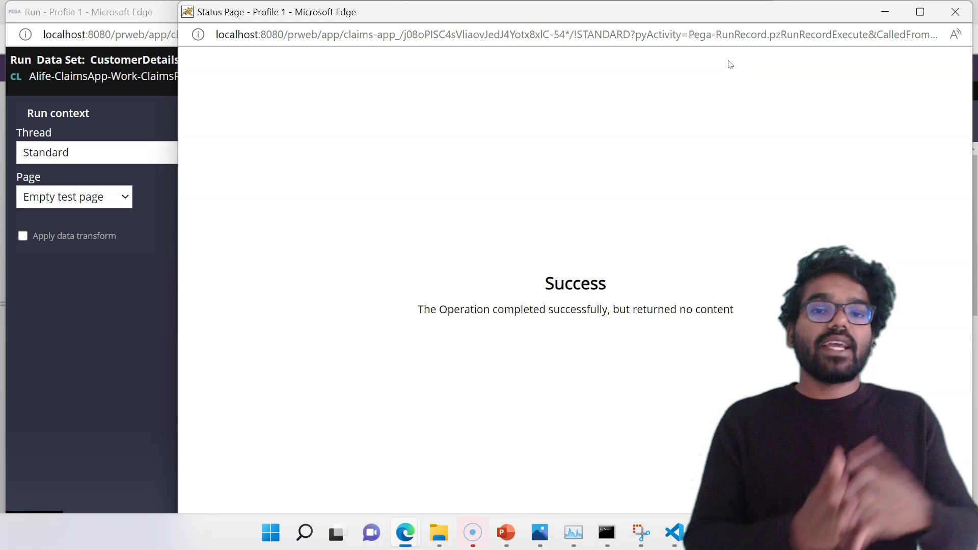
Switch to File Explorer and check which files remain in the PRPCPersonalEdition\files folder.
left_click(437, 533)
left_click(389, 465)
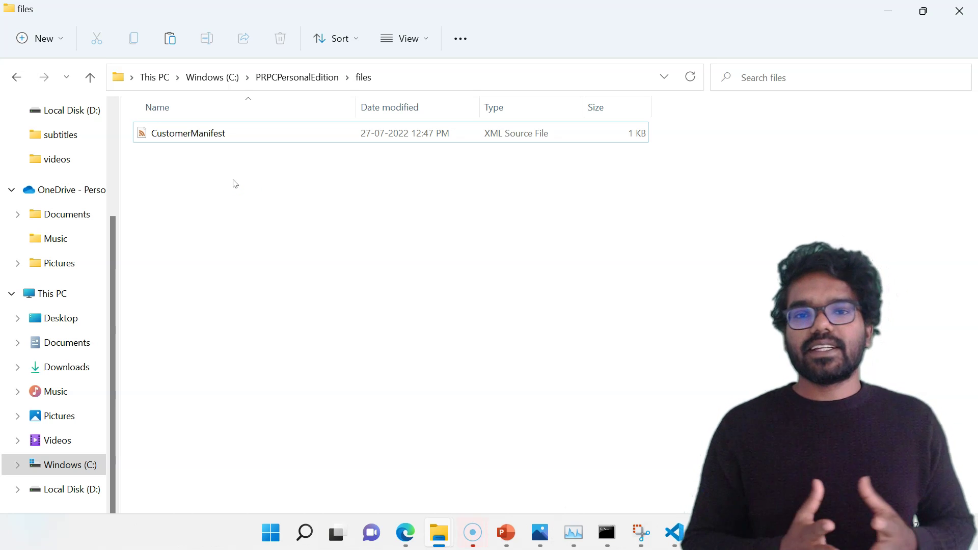
left_click(689, 291)
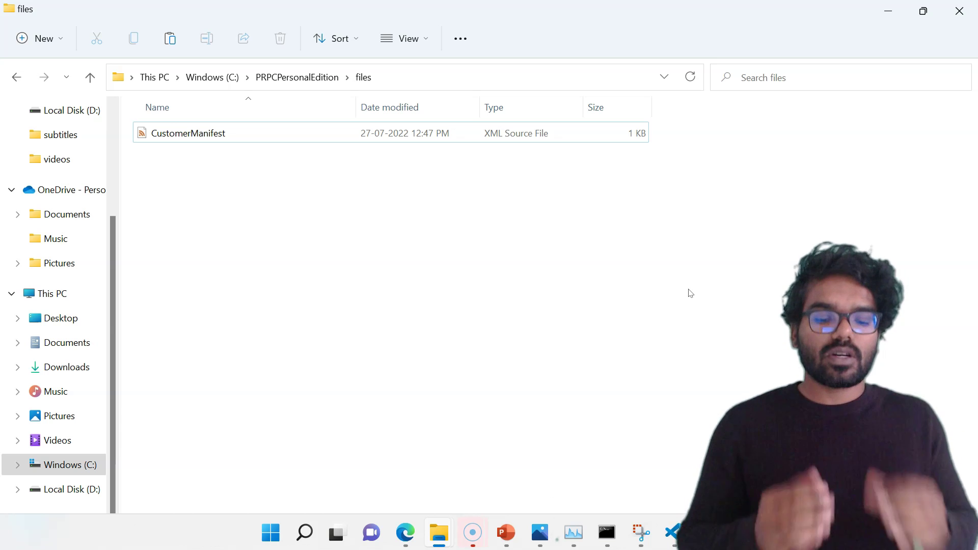
Back in Pega Dev Studio, validate the LocalFilePath repository, review the test results, and return to the CustomerDetails data set.
key("alt+Tab")
left_click(447, 331)
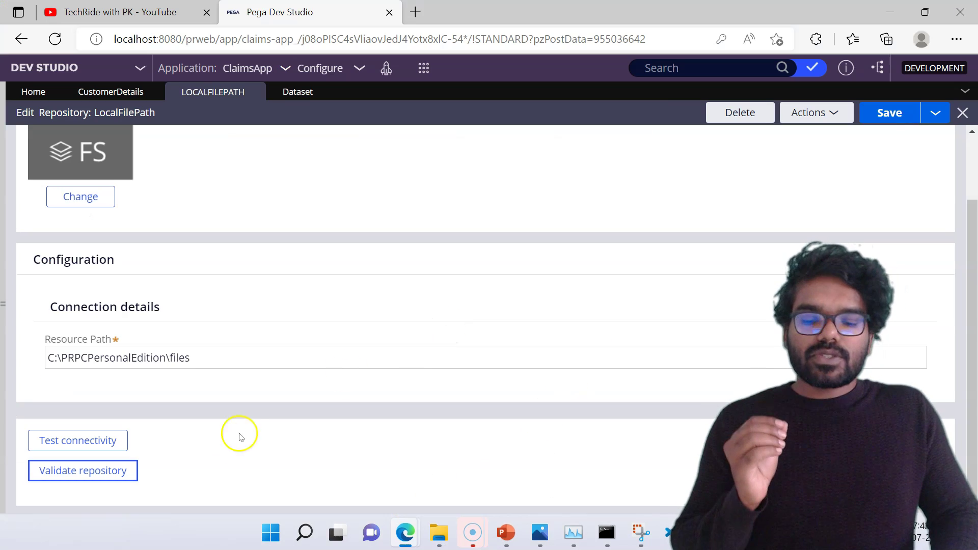
left_click(116, 474)
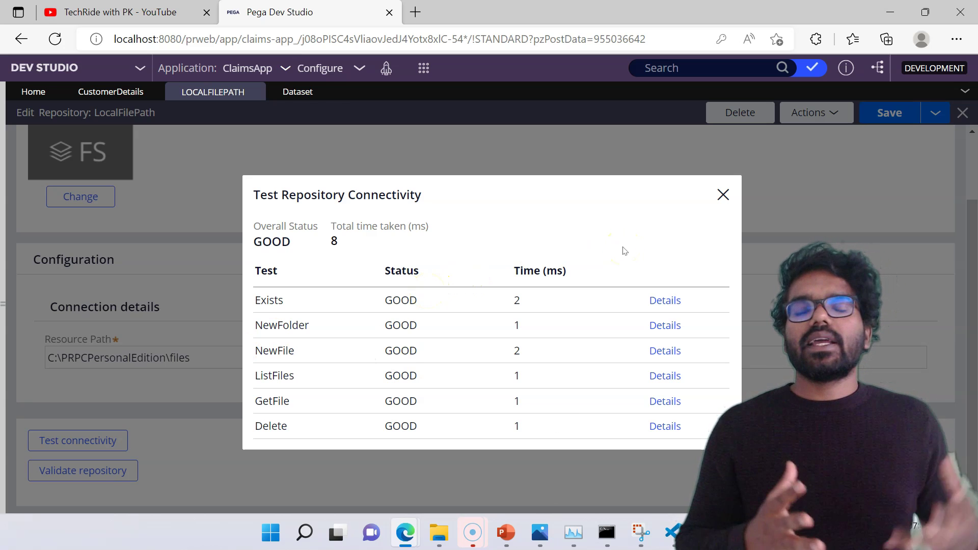
left_click(637, 236)
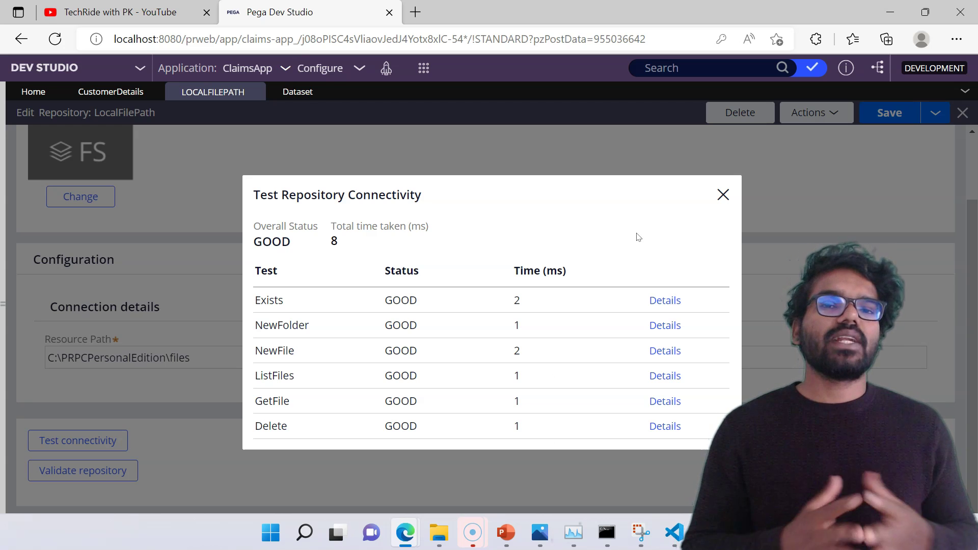
left_click(250, 217)
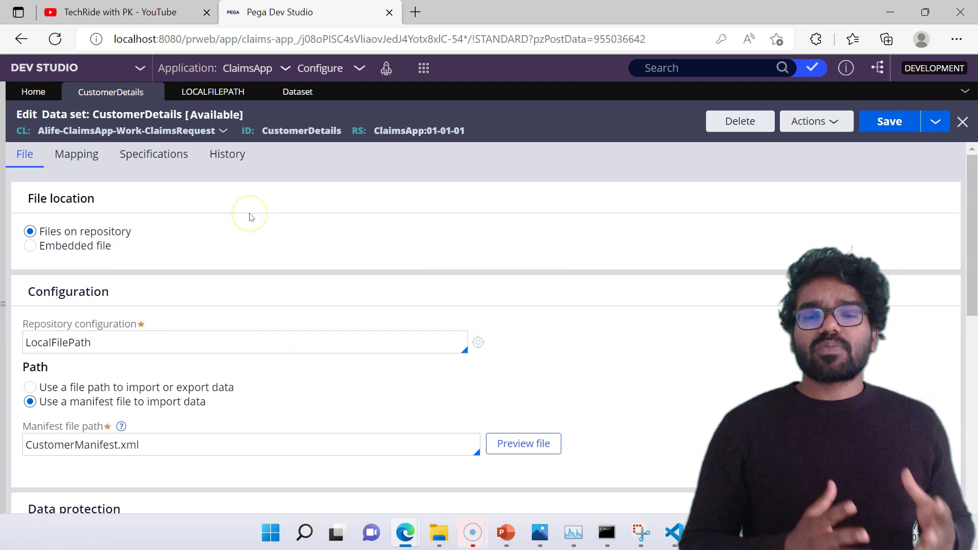